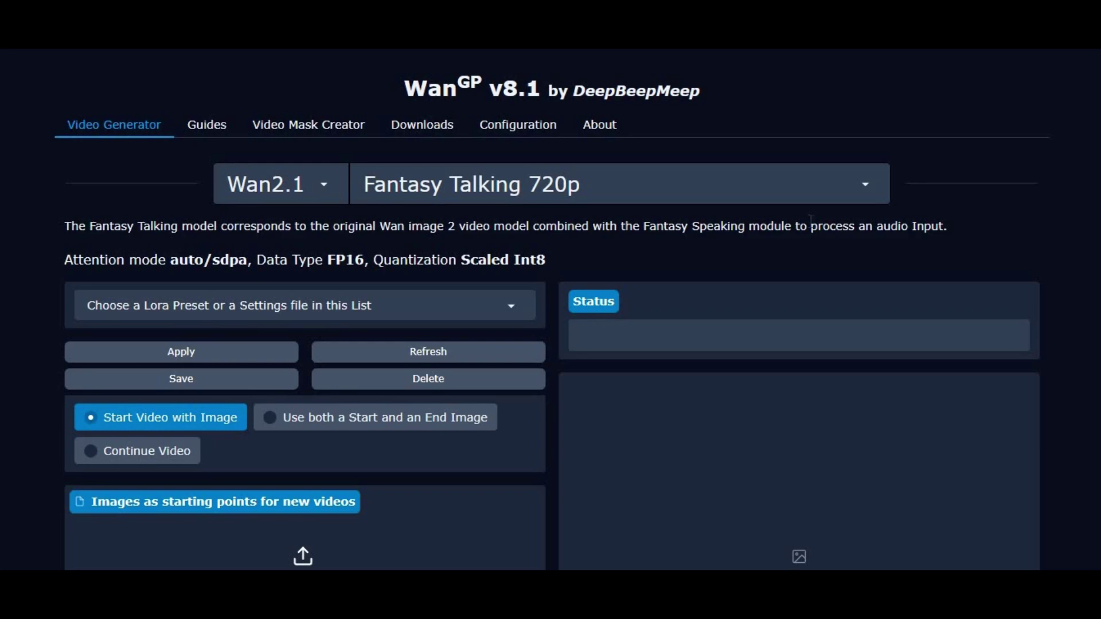
- Open the model family selector and bring up the Wan2.1 model list
scroll(820, 223, "down", 4)
scroll(819, 223, "down", 6)
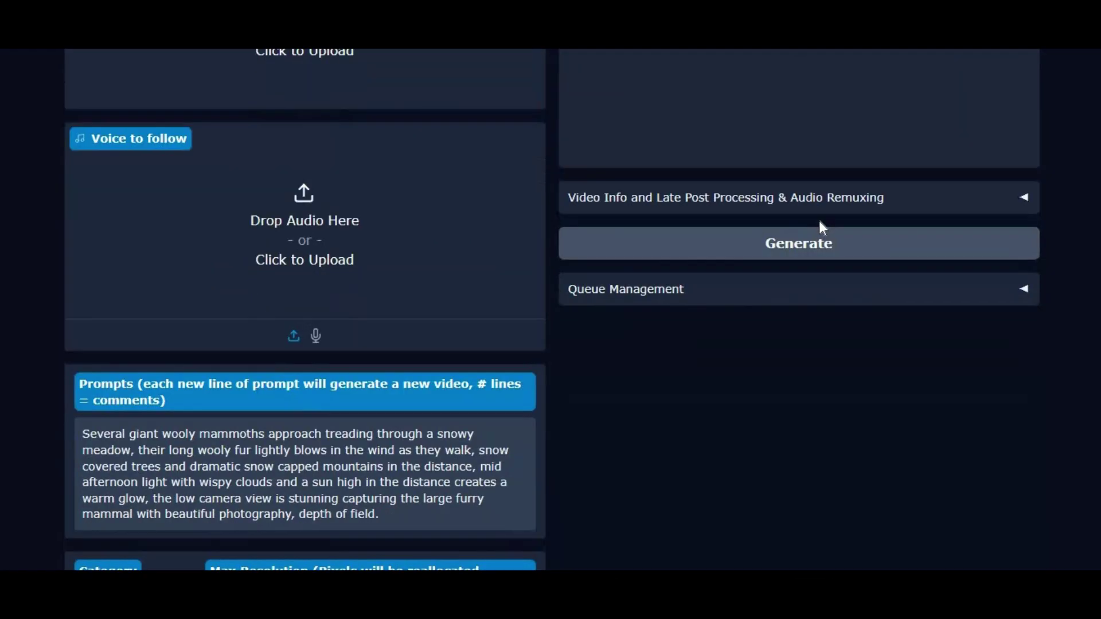
scroll(820, 224, "up", 6)
scroll(822, 228, "up", 4)
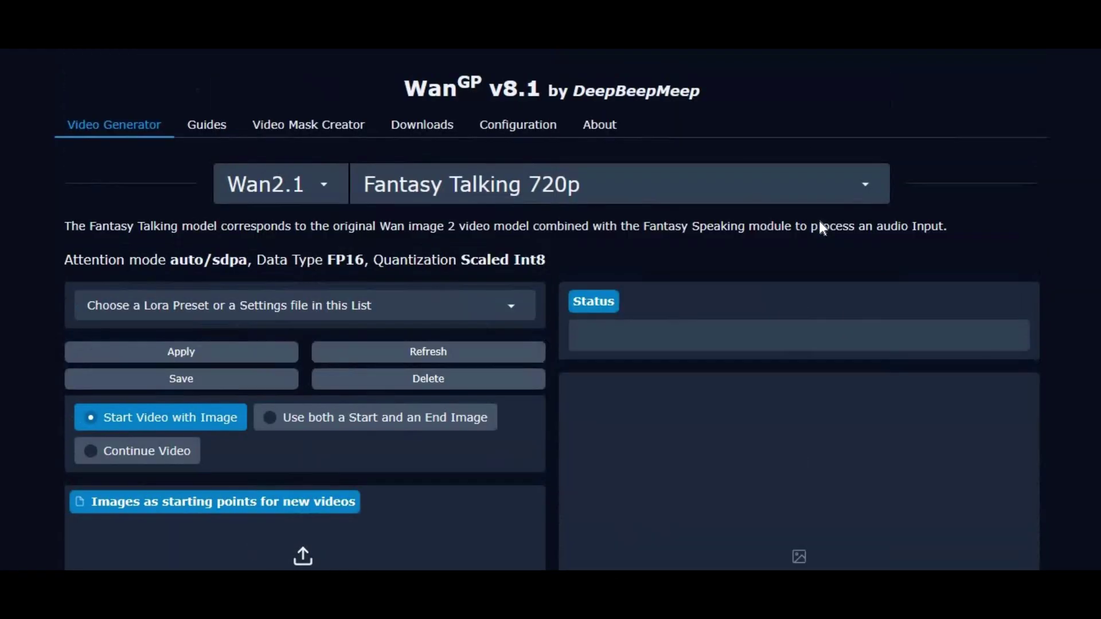
left_click(328, 192)
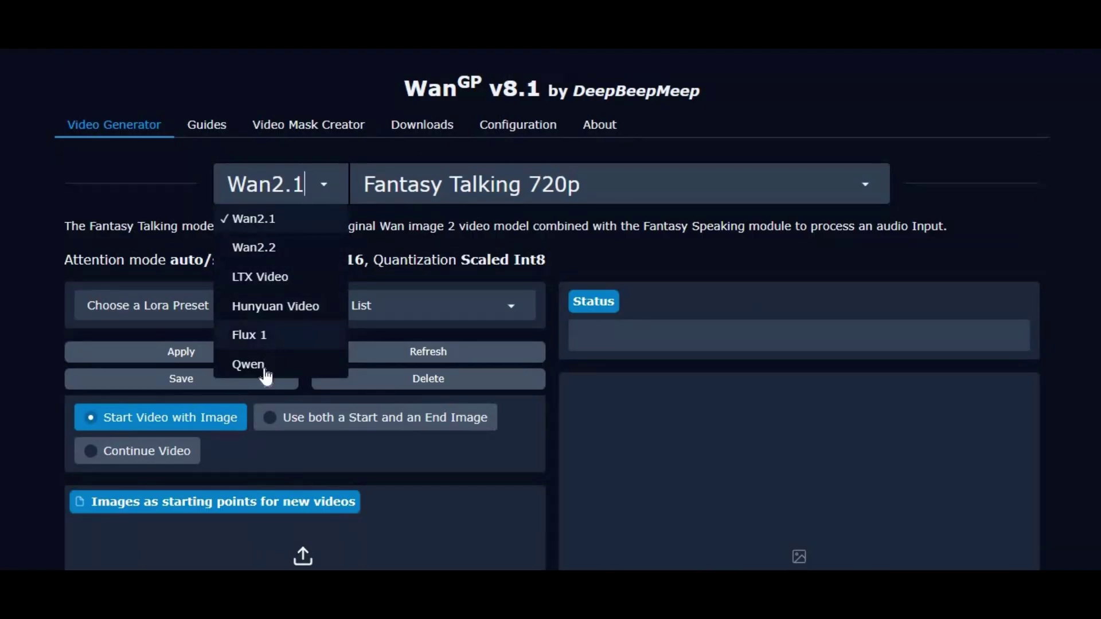
left_click(477, 184)
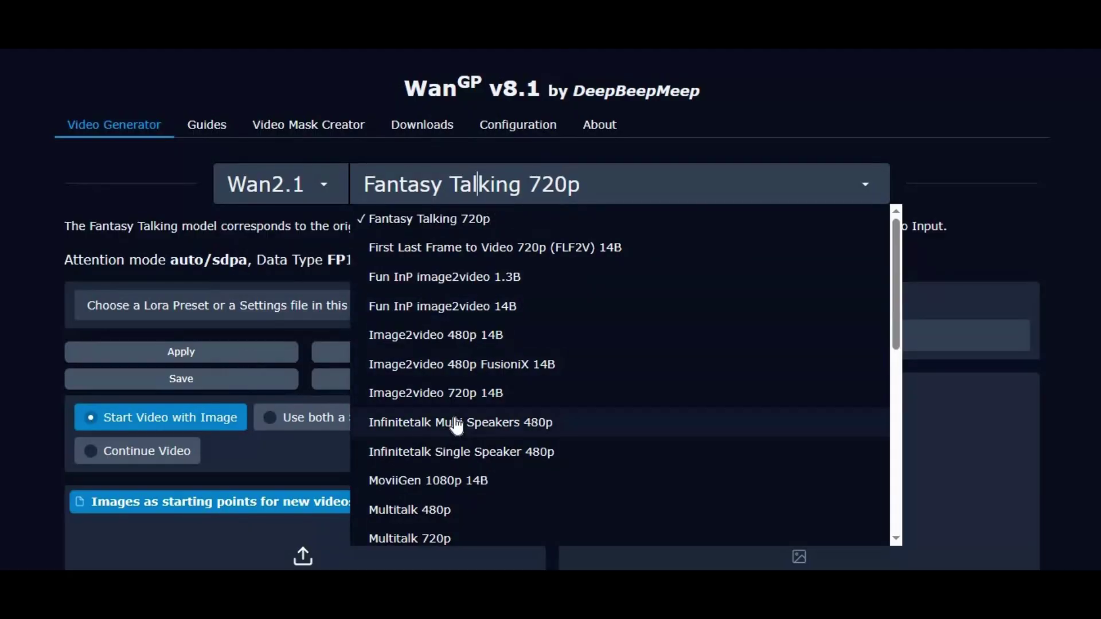
- Scroll through the Wan2.1 models, then close the list without changing the model
scroll(524, 490, "down", 2)
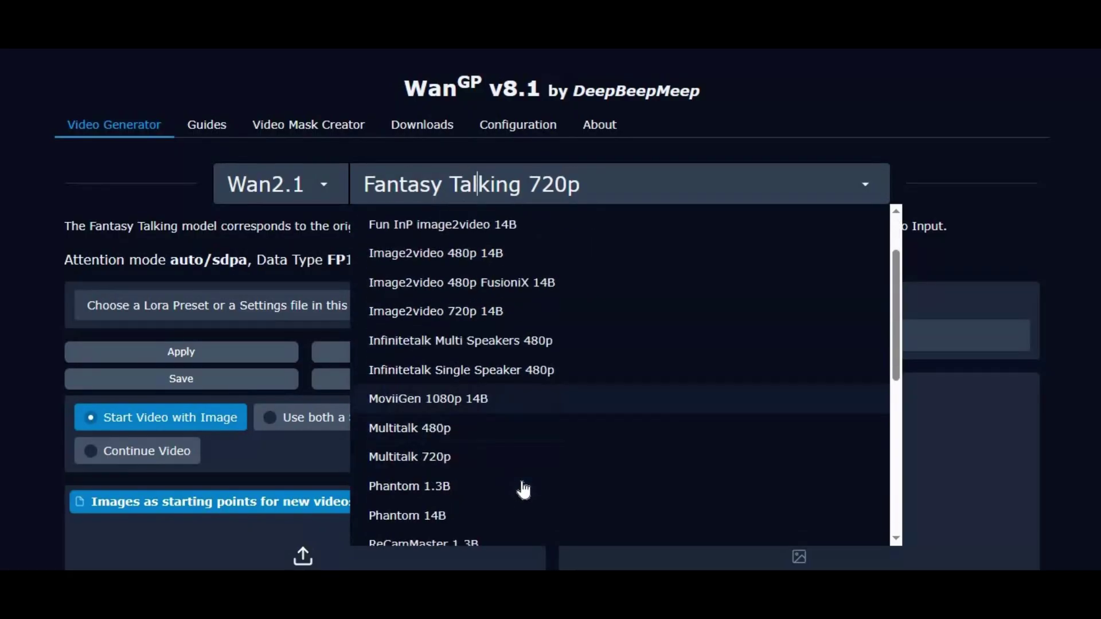
scroll(523, 491, "down", 2)
scroll(523, 490, "down", 3)
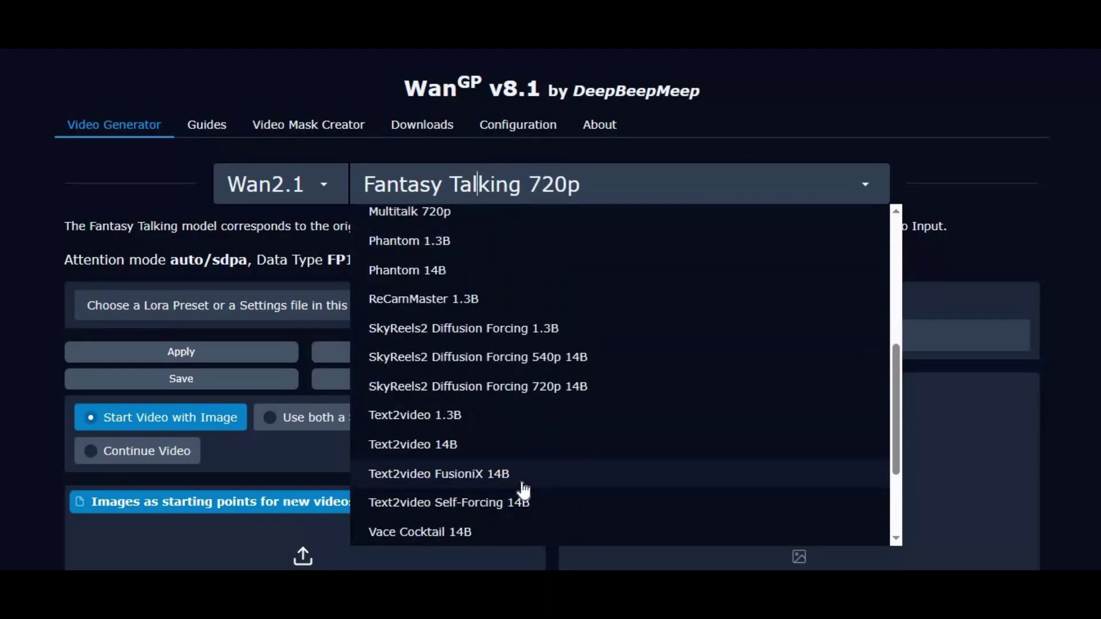
scroll(523, 491, "down", 2)
scroll(523, 490, "down", 2)
scroll(523, 491, "down", 3)
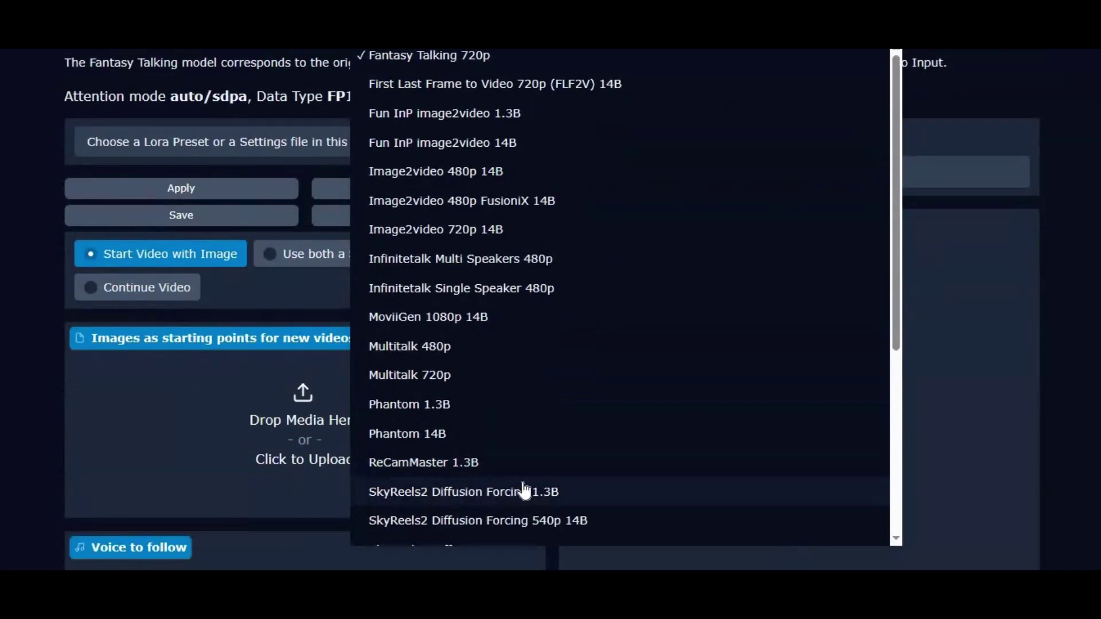
scroll(524, 490, "down", 2)
scroll(523, 490, "down", 1)
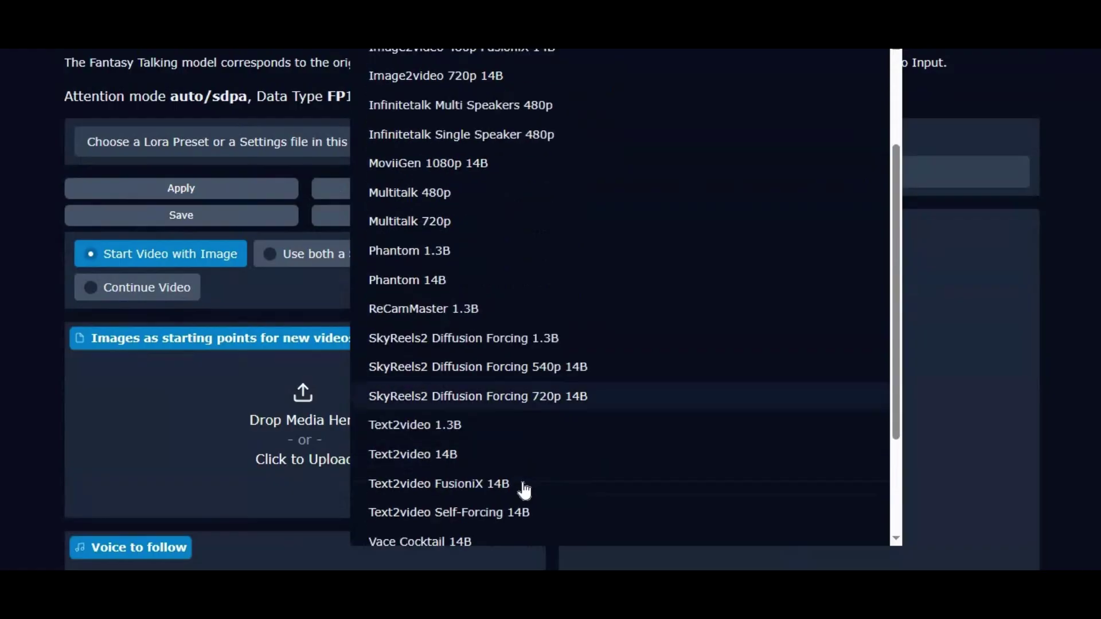
scroll(524, 491, "down", 1)
scroll(523, 490, "down", 1)
scroll(524, 490, "down", 1)
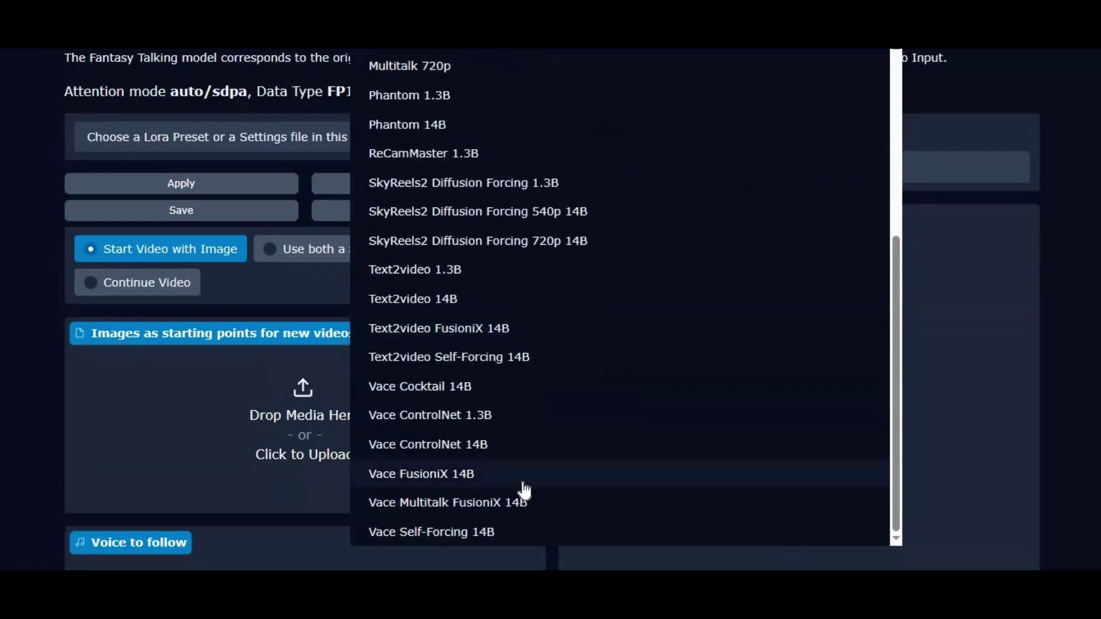
scroll(523, 490, "down", 4)
scroll(523, 487, "down", 1)
scroll(523, 487, "down", 1)
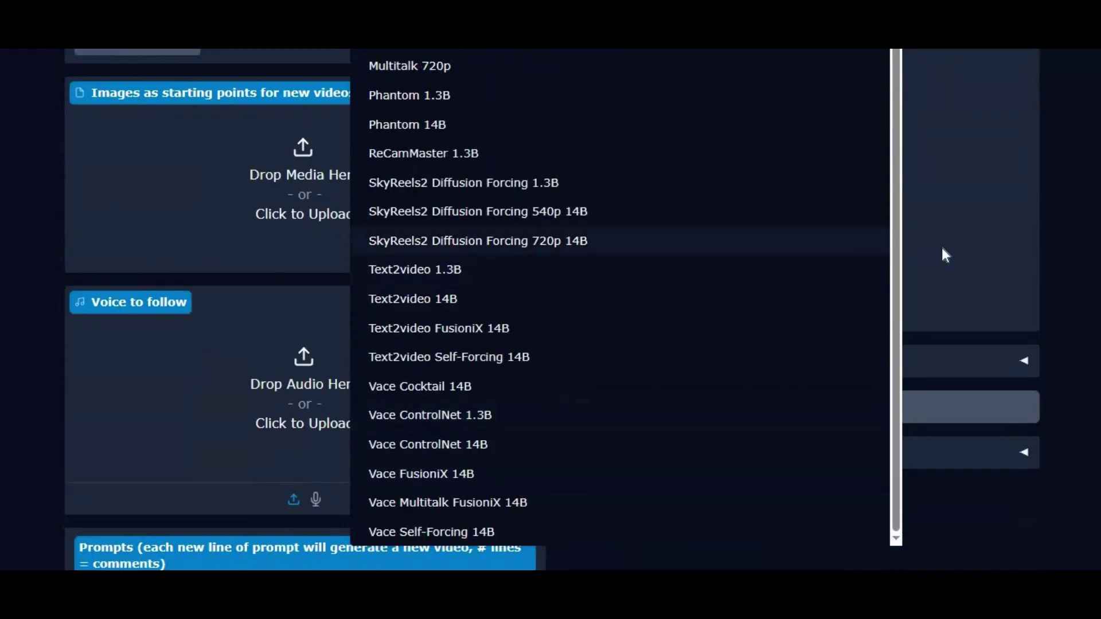
left_click(1070, 247)
scroll(840, 303, "up", 6)
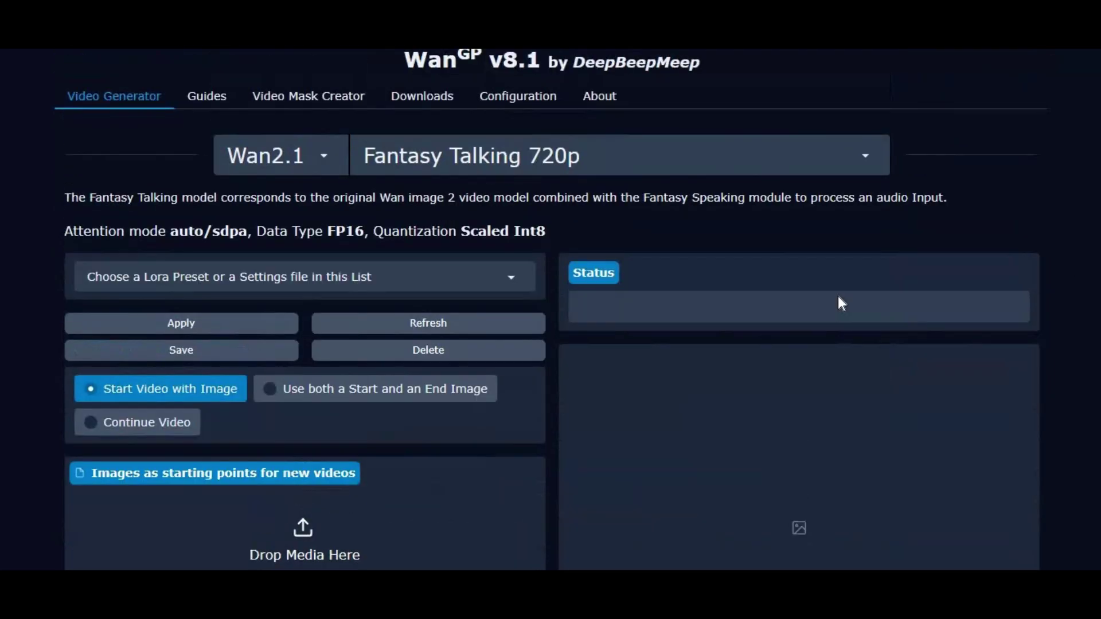
scroll(840, 303, "up", 1)
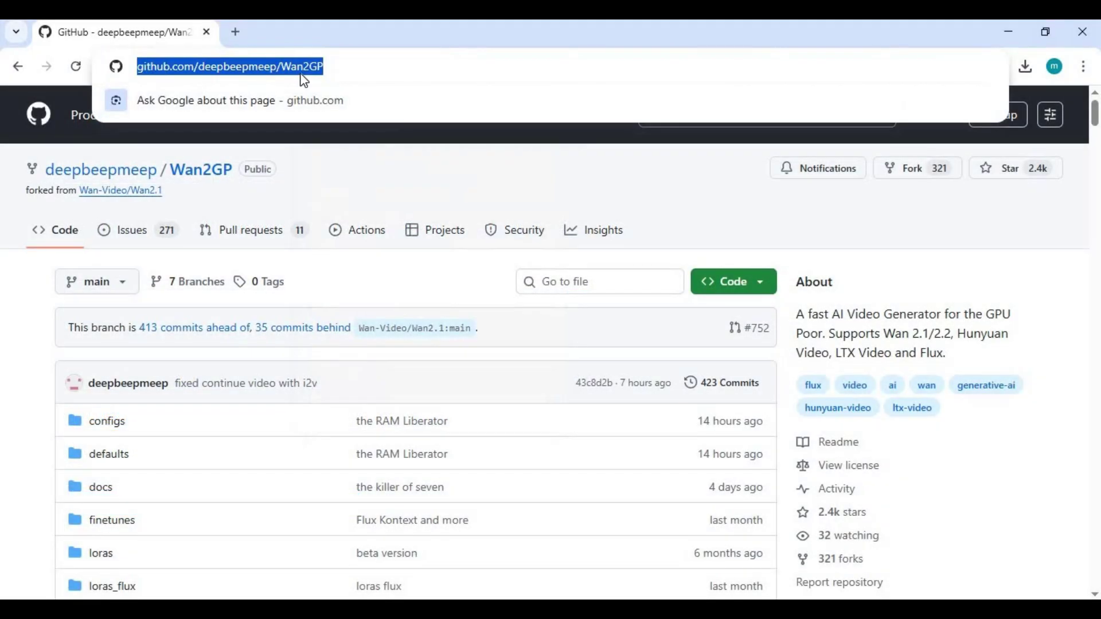
- Scroll the Wan2GP README down to the Quick Start manual installation commands
left_click(1059, 448)
scroll(904, 388, "down", 5)
scroll(904, 388, "down", 4)
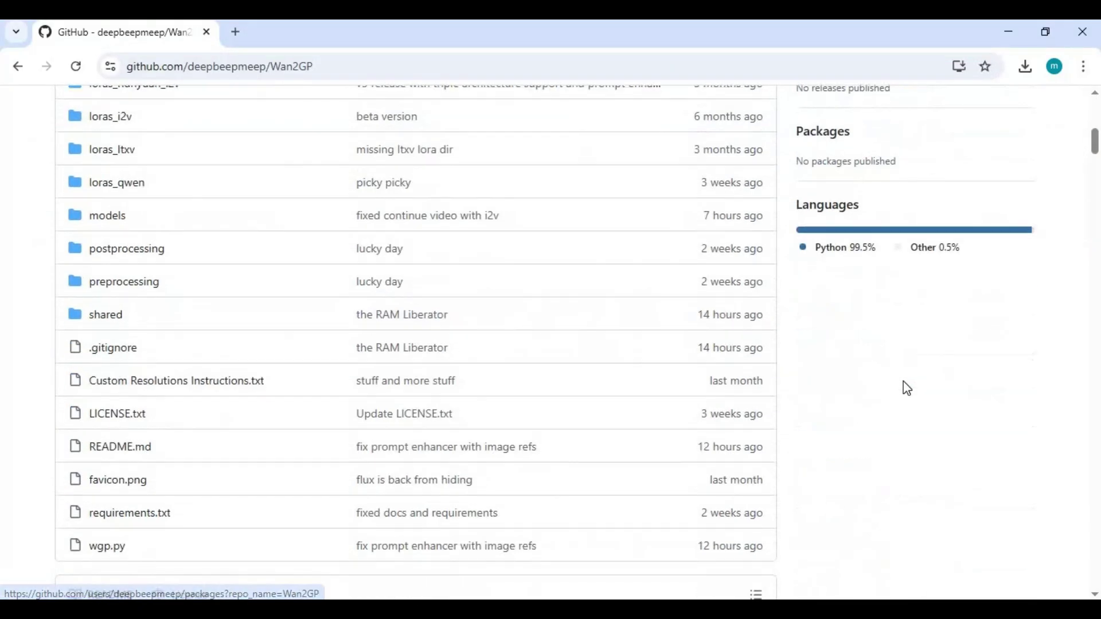
scroll(906, 387, "down", 5)
scroll(907, 387, "down", 2)
scroll(905, 384, "down", 5)
scroll(905, 384, "down", 5)
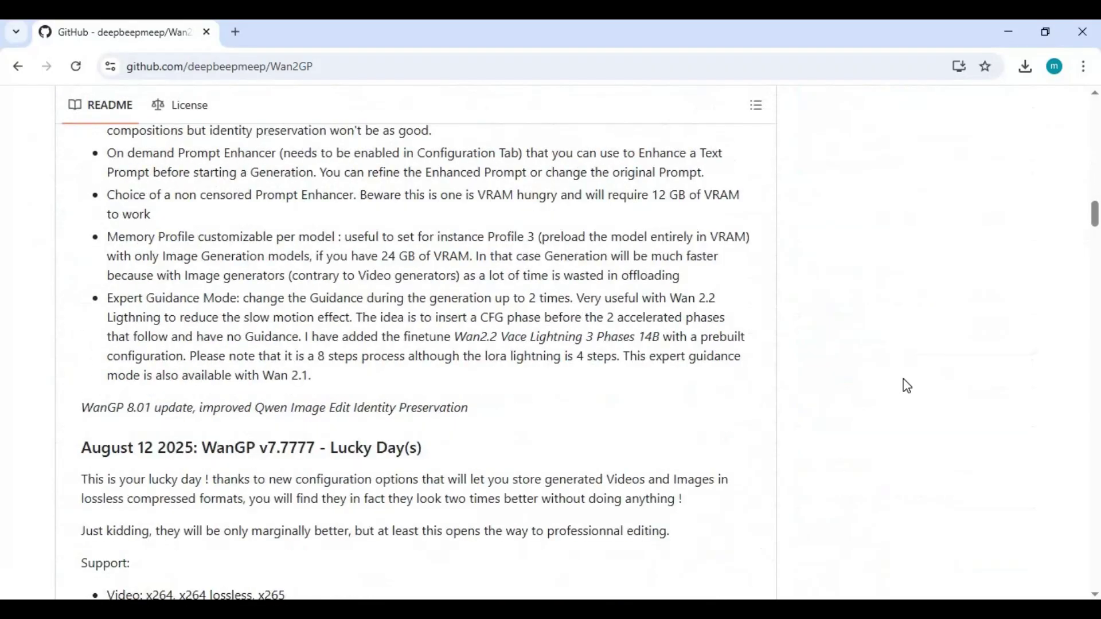
scroll(907, 385, "down", 4)
scroll(905, 383, "down", 7)
scroll(906, 383, "down", 8)
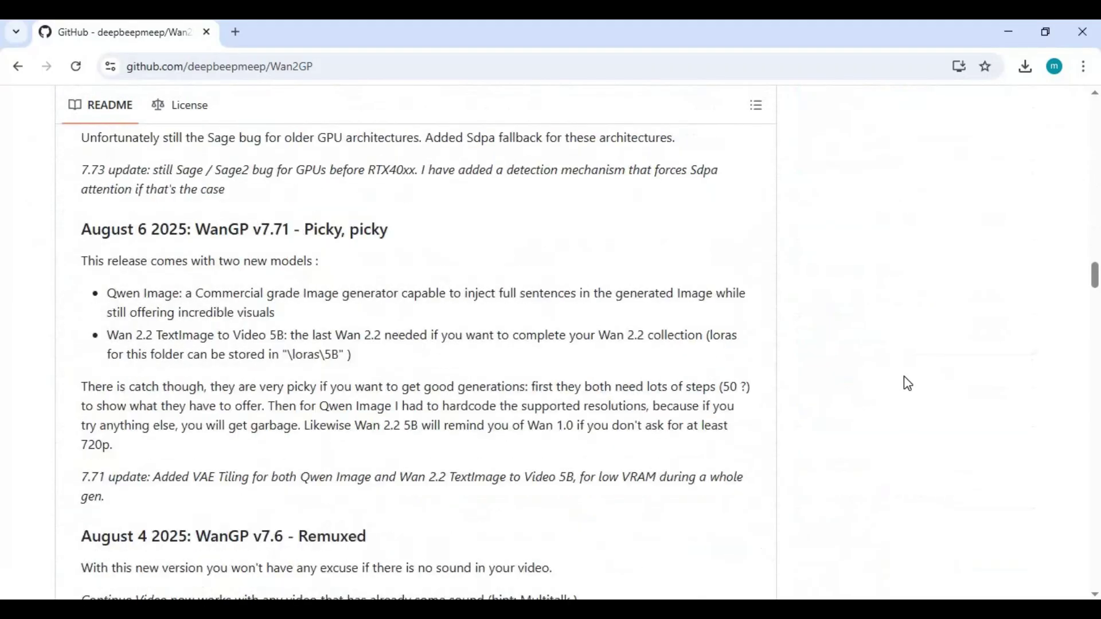
scroll(909, 383, "down", 7)
scroll(906, 377, "down", 6)
scroll(907, 377, "down", 5)
scroll(907, 377, "down", 5)
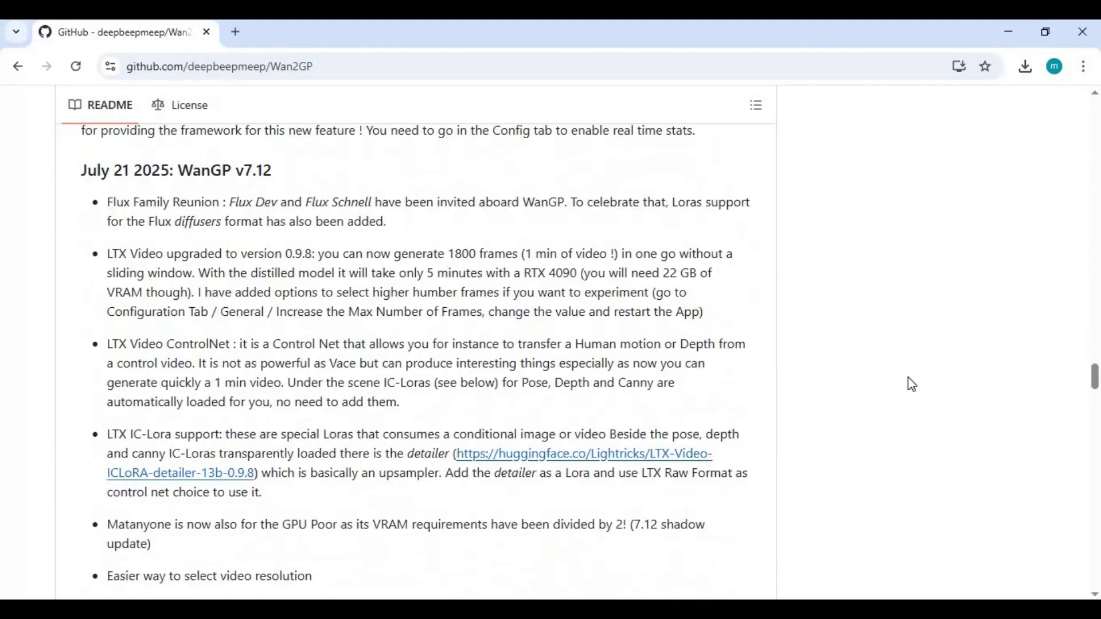
scroll(907, 377, "down", 6)
scroll(912, 384, "down", 6)
scroll(912, 384, "down", 5)
scroll(911, 384, "down", 6)
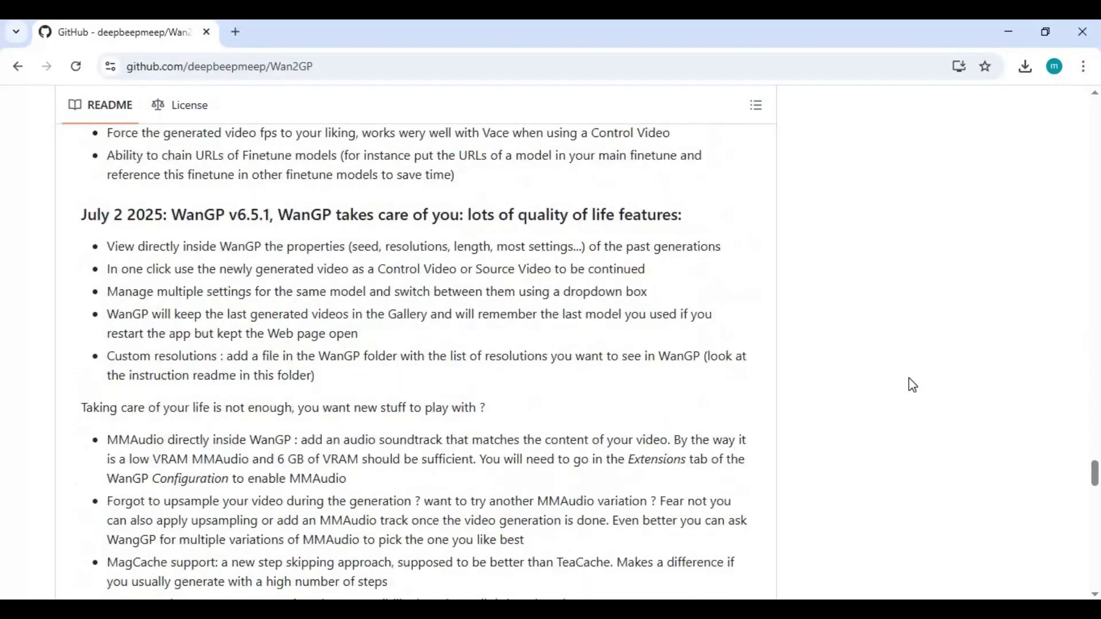
scroll(913, 385, "down", 6)
scroll(912, 386, "down", 3)
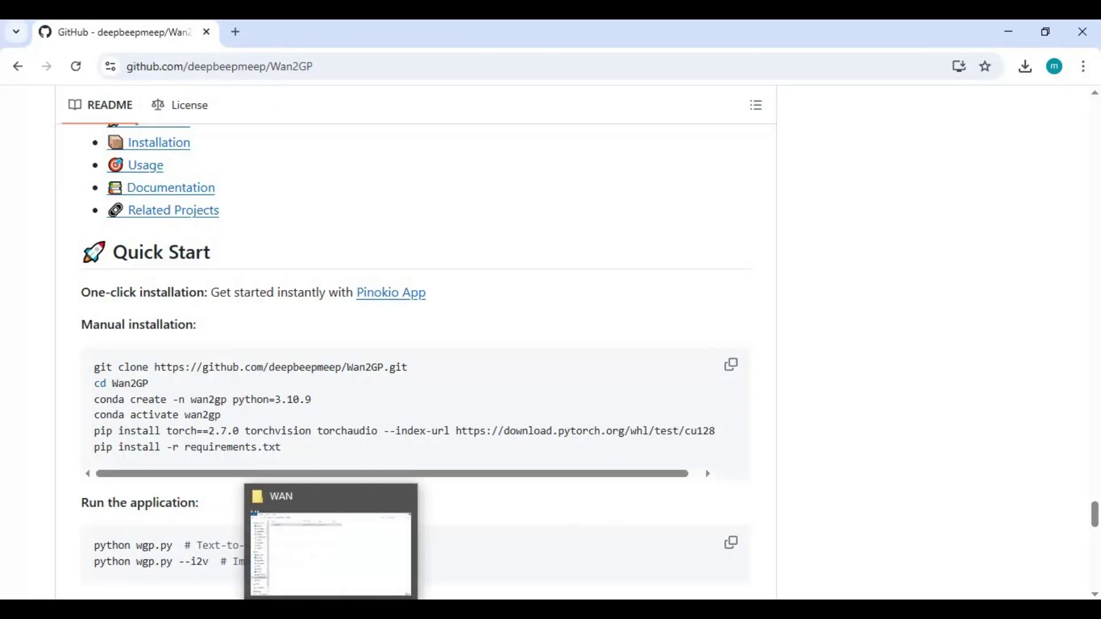
left_click(331, 539)
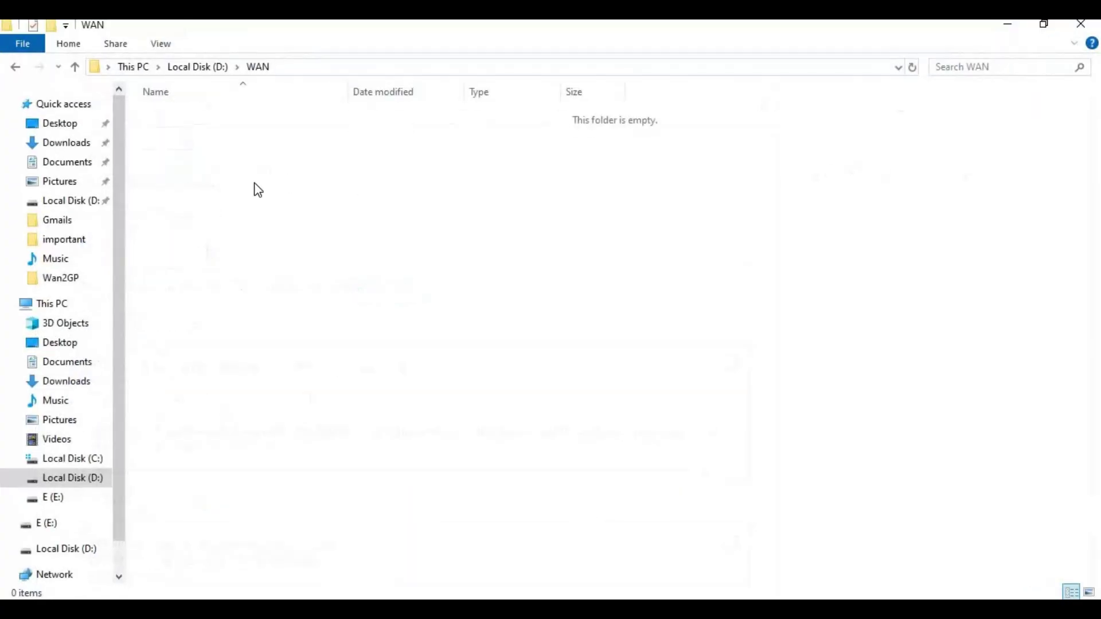
- Launch Command Prompt in D:\WAN by entering cmd in the Explorer address bar
left_click(333, 68)
type("c")
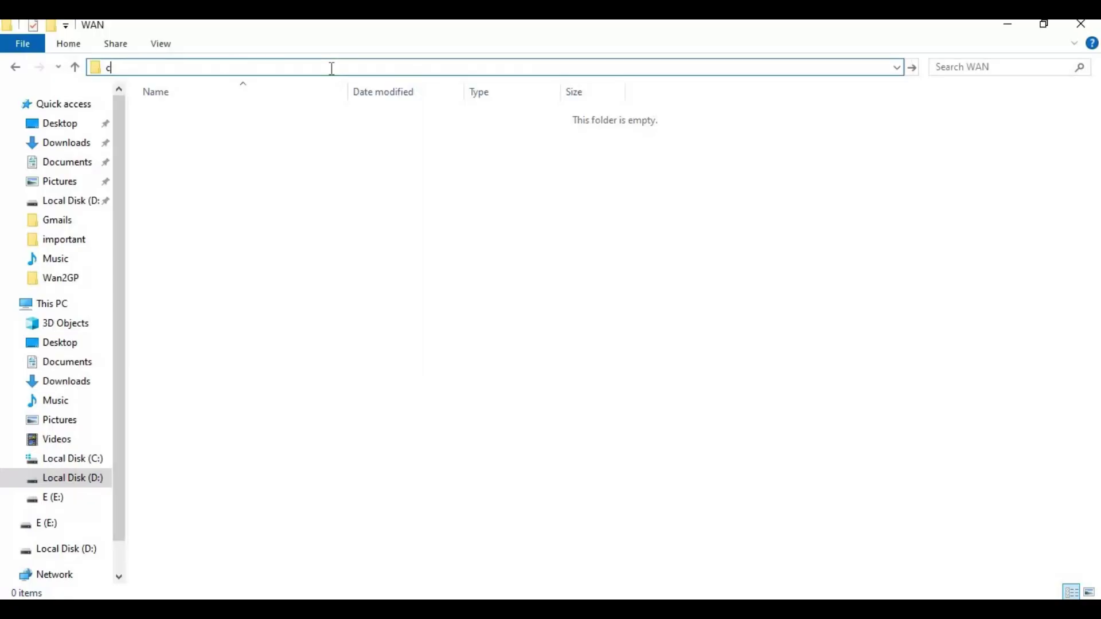
type("md")
key("Return")
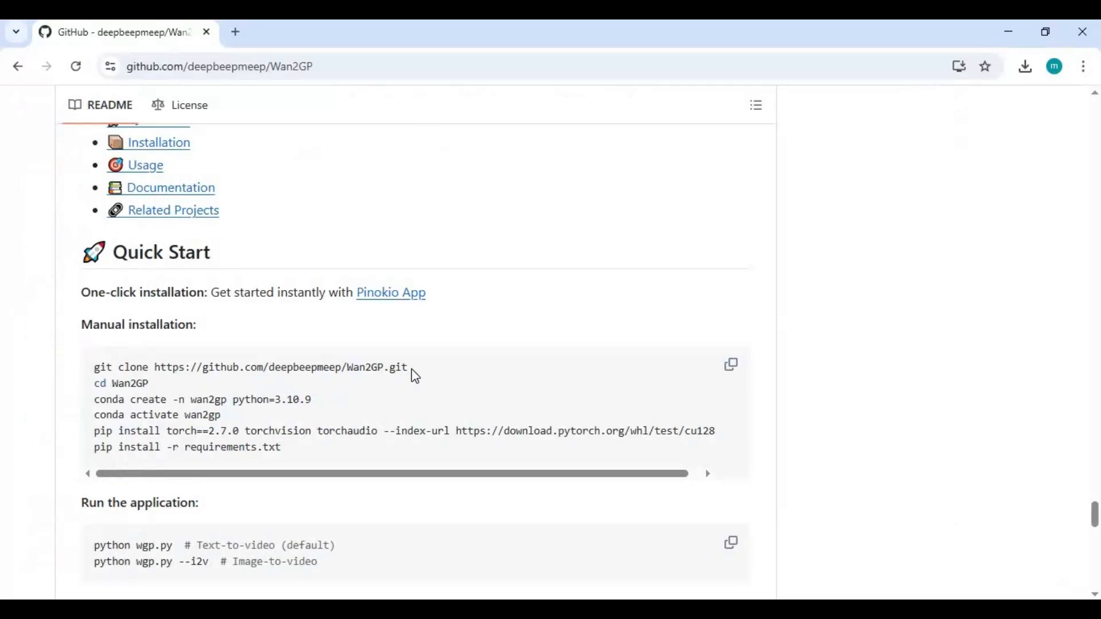
- Copy the README's git clone line and run it to clone Wan2GP into D:\WAN
left_click_drag(368, 366, 91, 369)
key("ctrl+c")
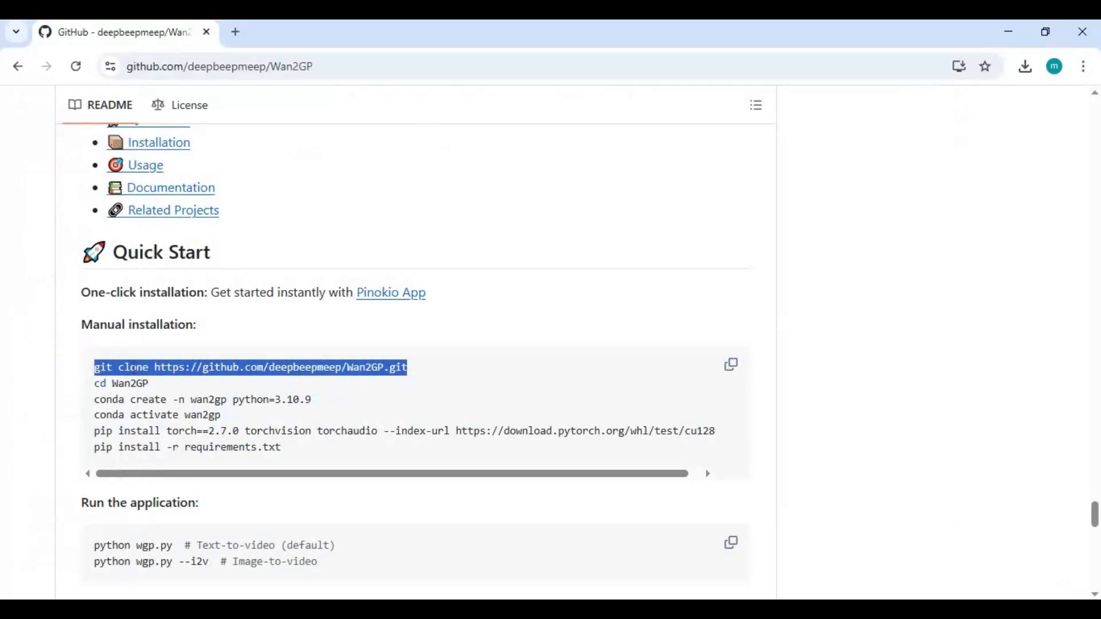
right_click(134, 371)
left_click(164, 388)
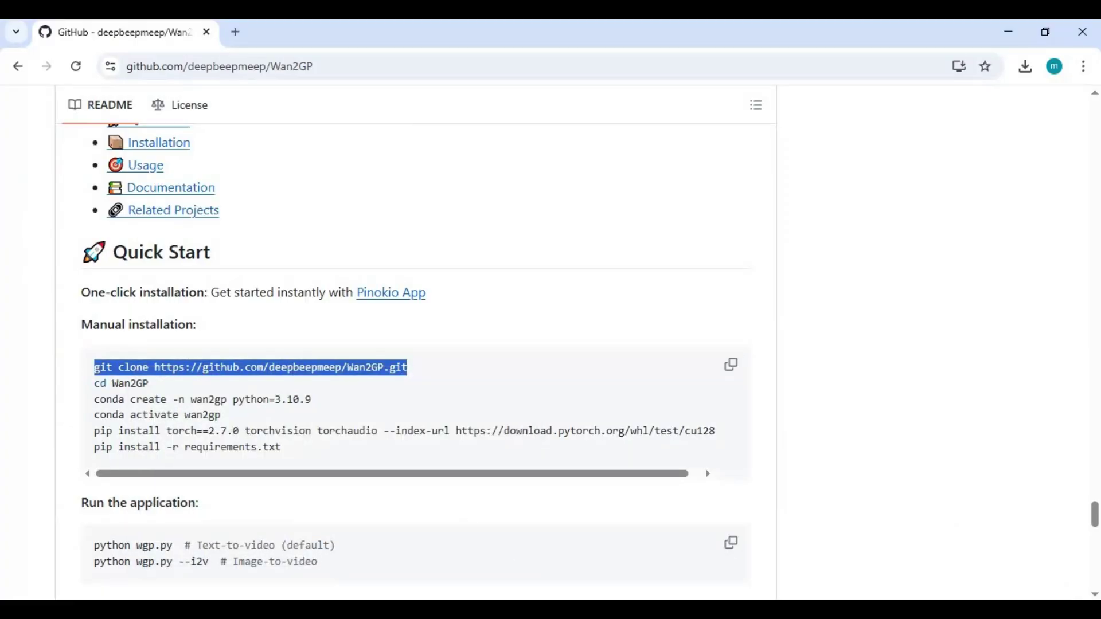
key("alt+Tab")
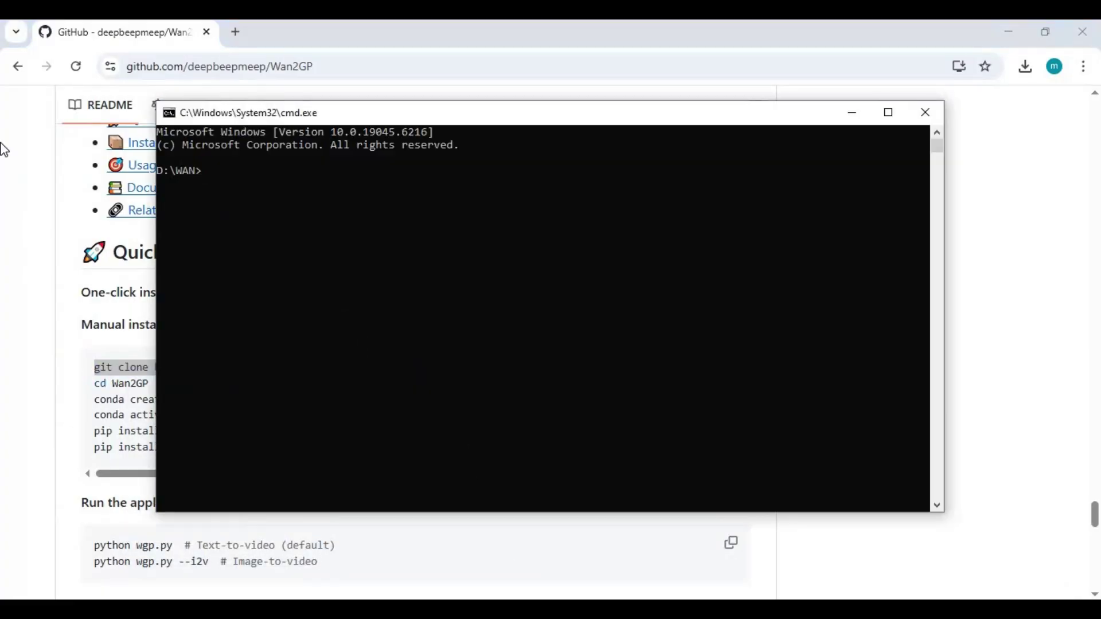
key("ctrl+v")
key("Return")
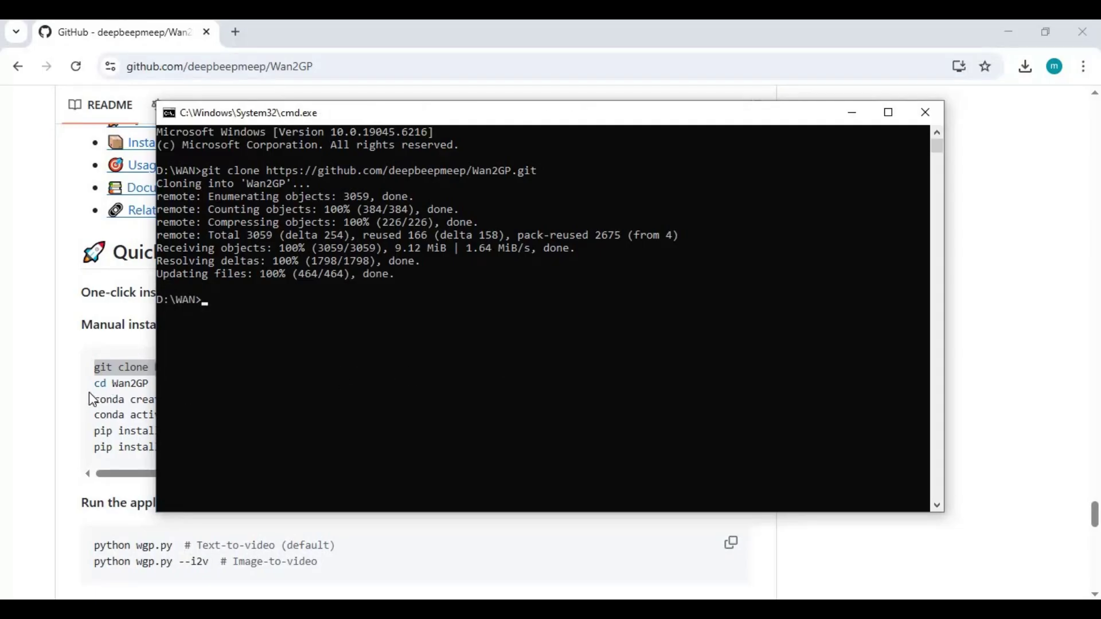
- Copy and run 'cd Wan2GP' to move into the cloned folder
left_click_drag(153, 384, 94, 383)
right_click(114, 386)
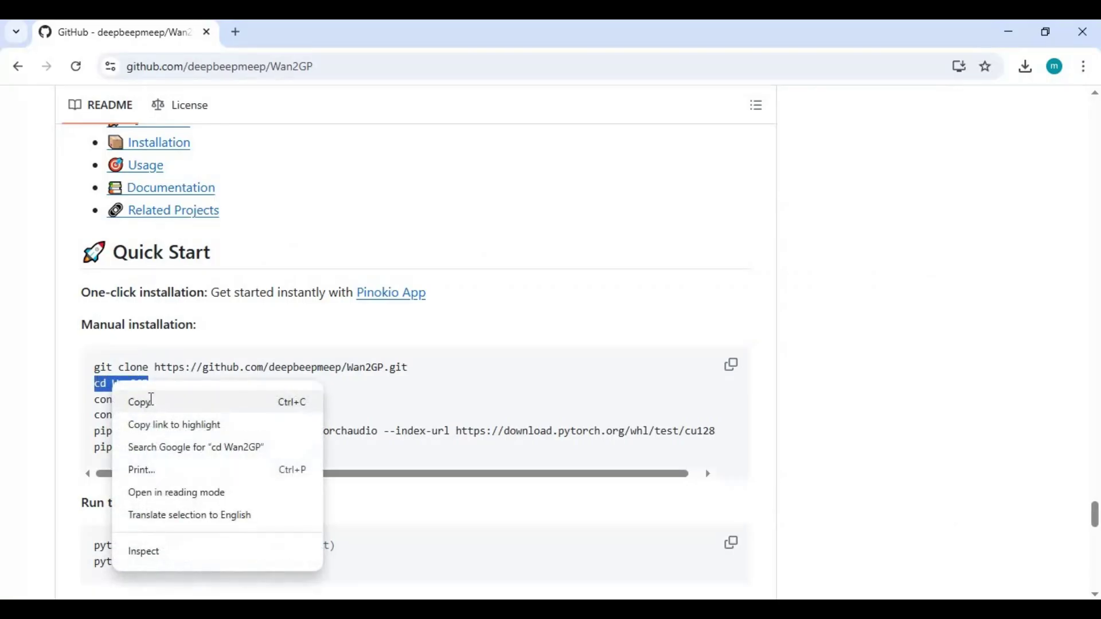
left_click(151, 403)
key("alt+Tab")
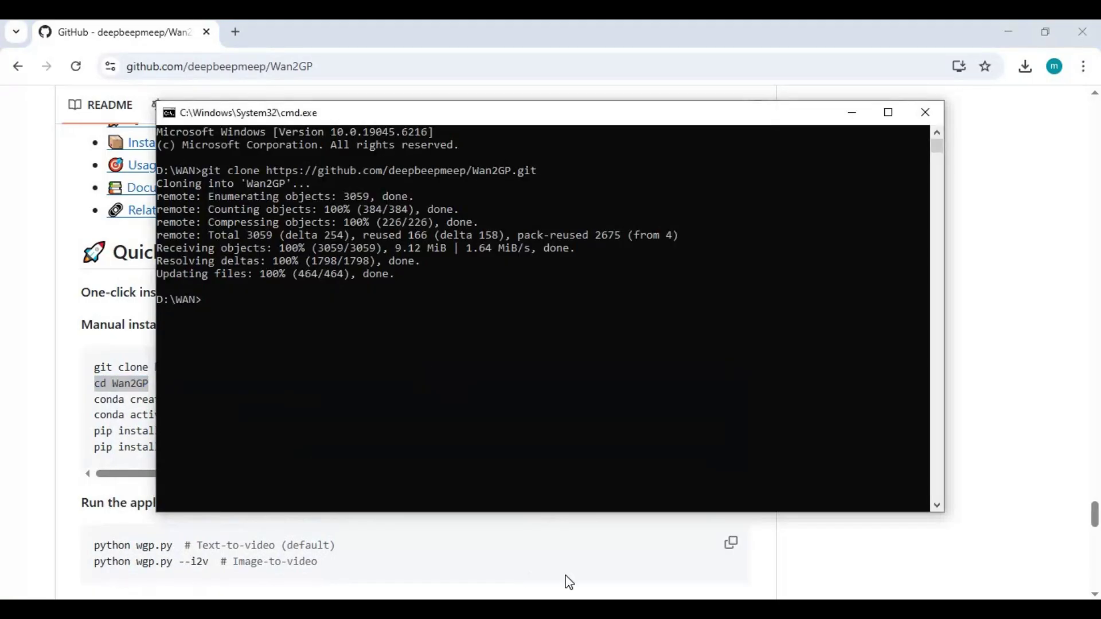
key("ctrl+v")
key("Return")
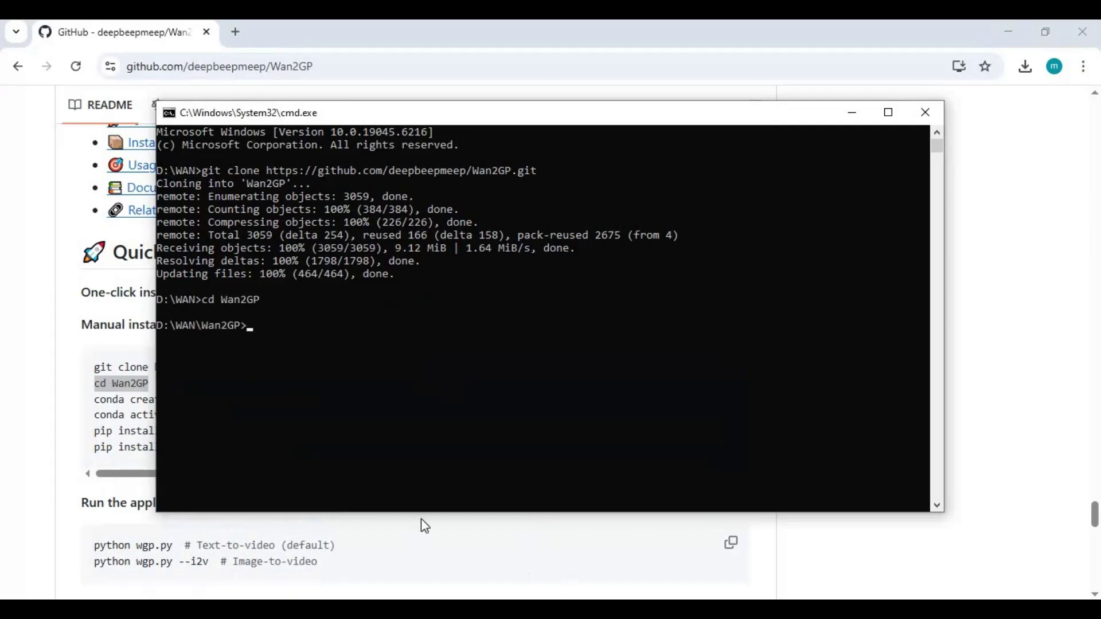
left_click(132, 411)
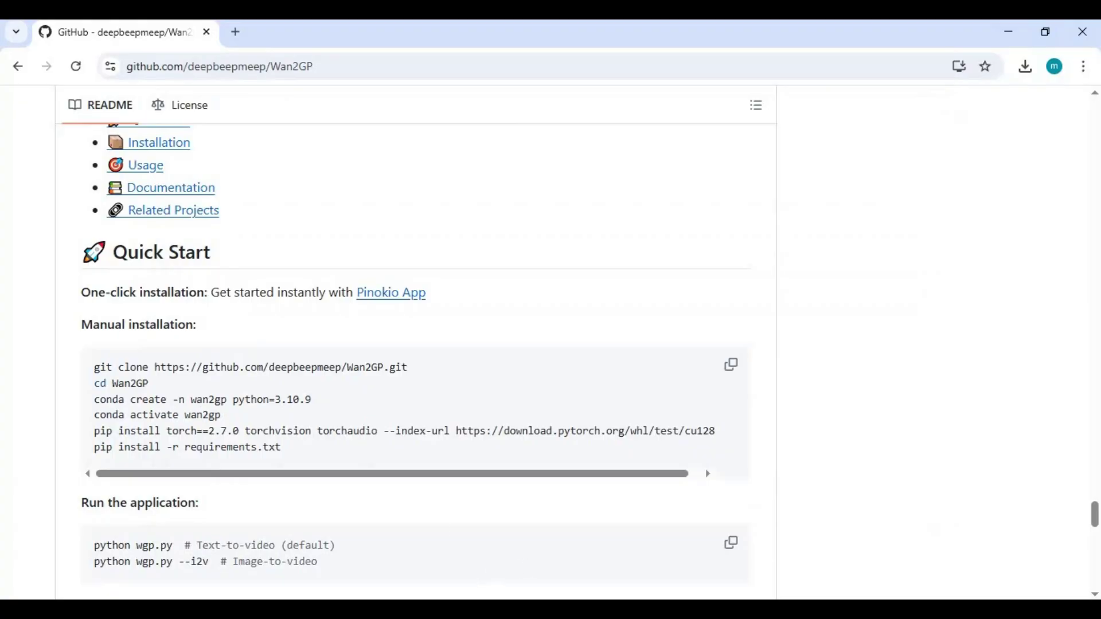
- Create a Python 3.10 virtual environment named venv and activate it
key("alt+Tab")
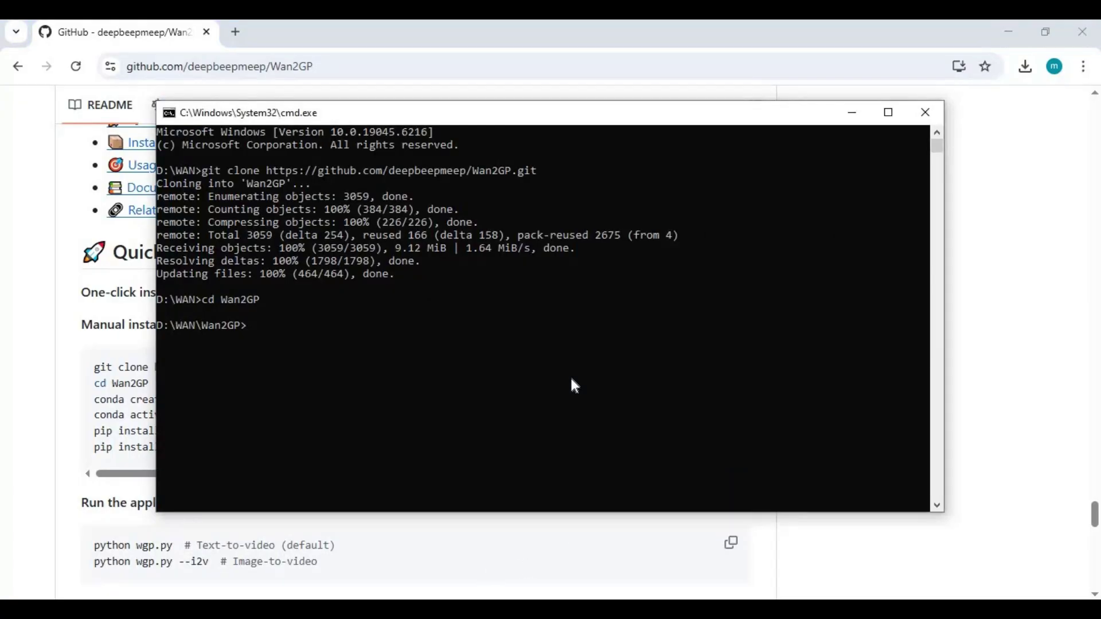
type("py -")
type("3.10 ")
type("-m")
type(" venv ")
type("venv")
key("Return")
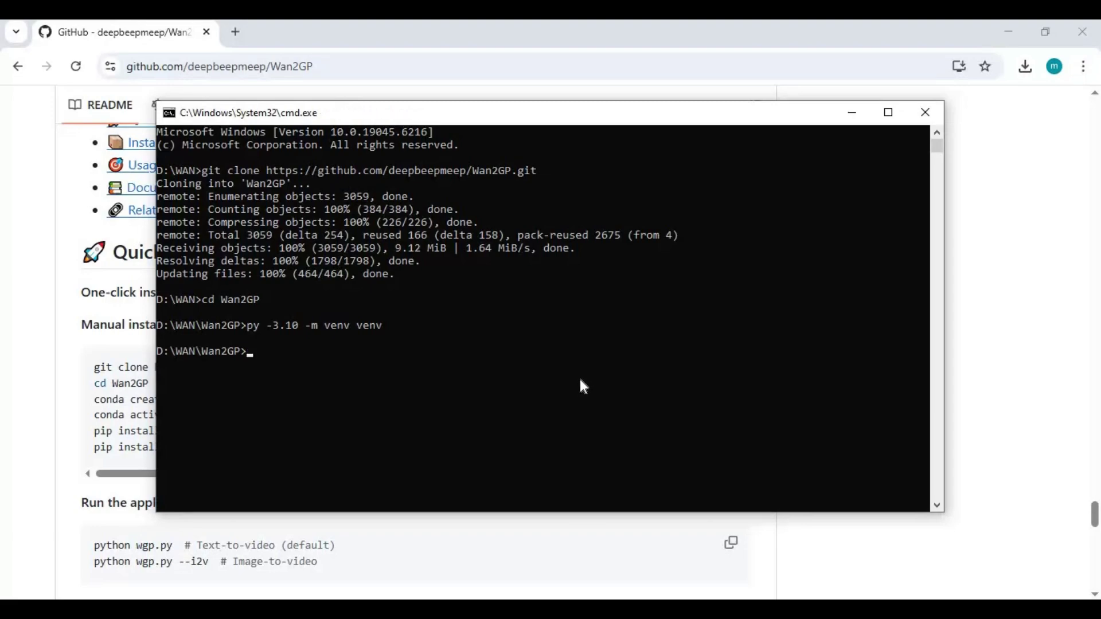
type("venv")
type("\\s")
type("cripts")
type("\\ac")
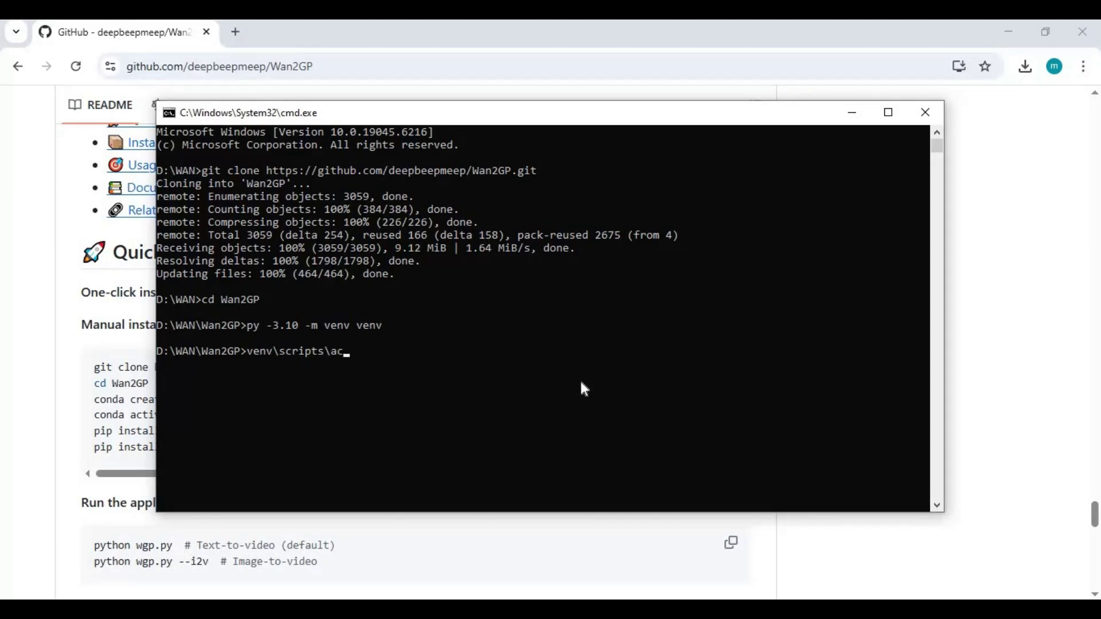
type("tivate")
key("Return")
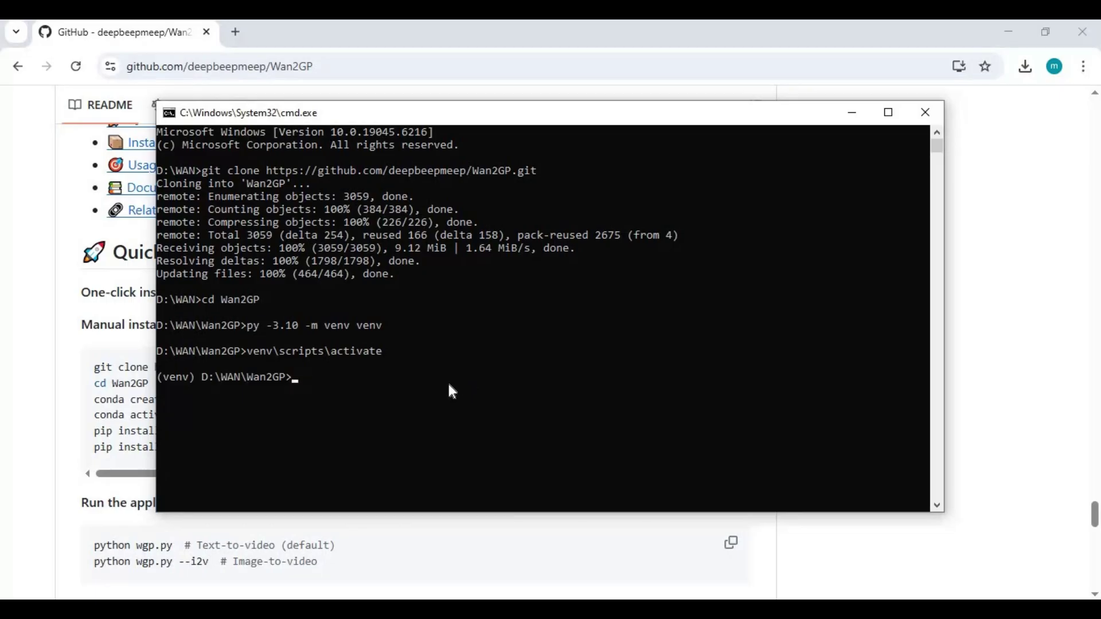
- Run 'pip install --upgrade setuptools' to bring setuptools up to 80.9.0
type("pip")
type(" inst")
type("all ")
type("--up")
type("grade setupt")
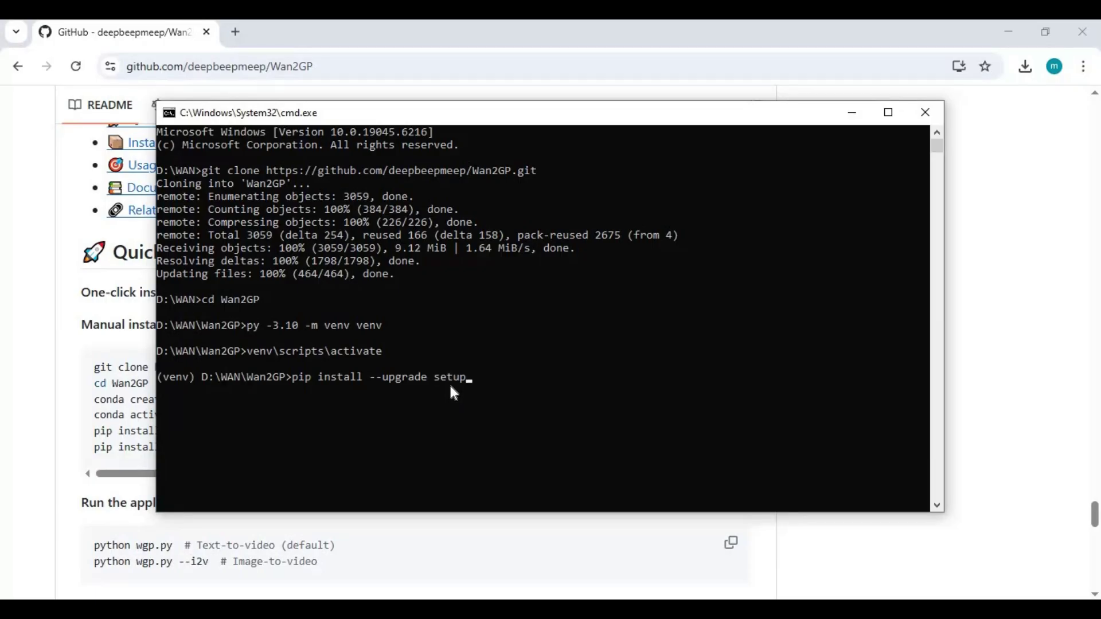
type("o")
type("ols")
key("Return")
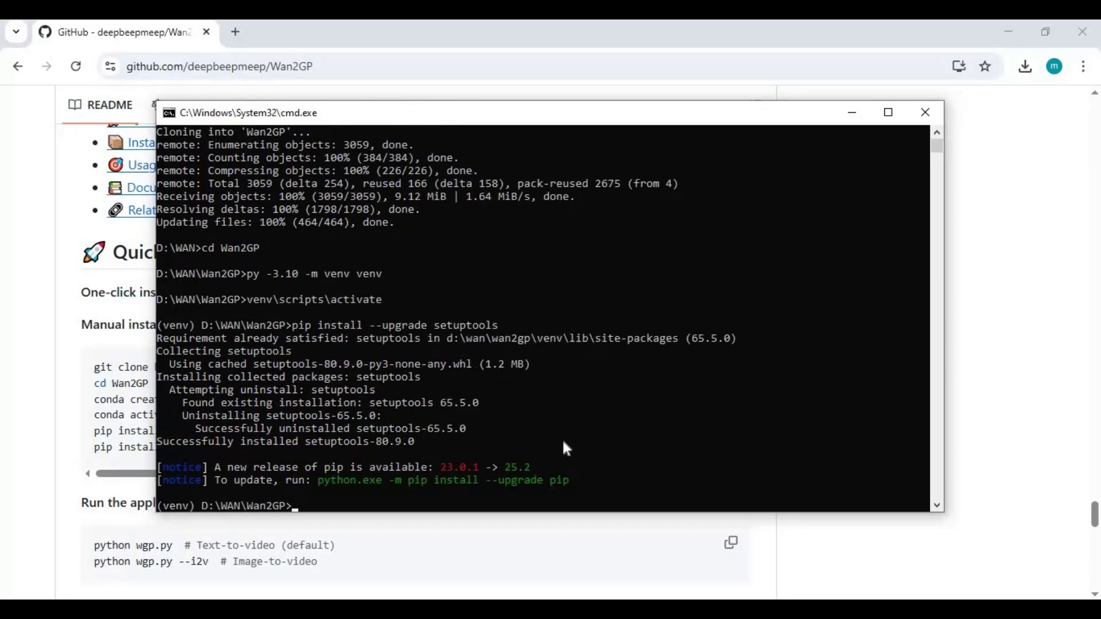
- Copy and run the suggested 'python.exe -m pip install --upgrade pip' line to get pip 25.2
left_click_drag(577, 478, 320, 478)
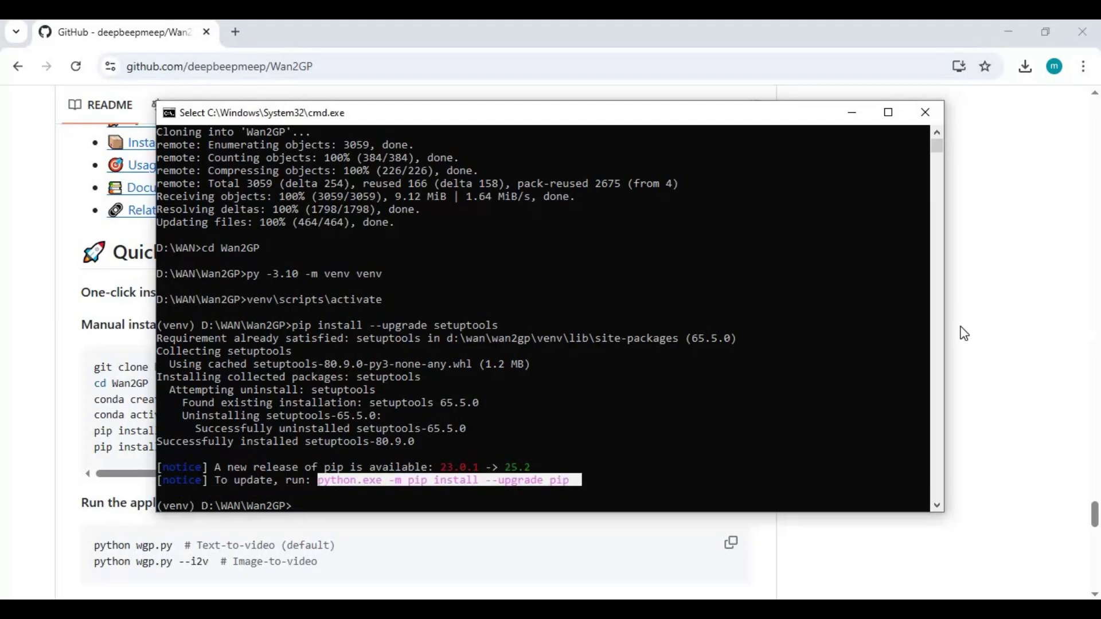
key("ctrl+c")
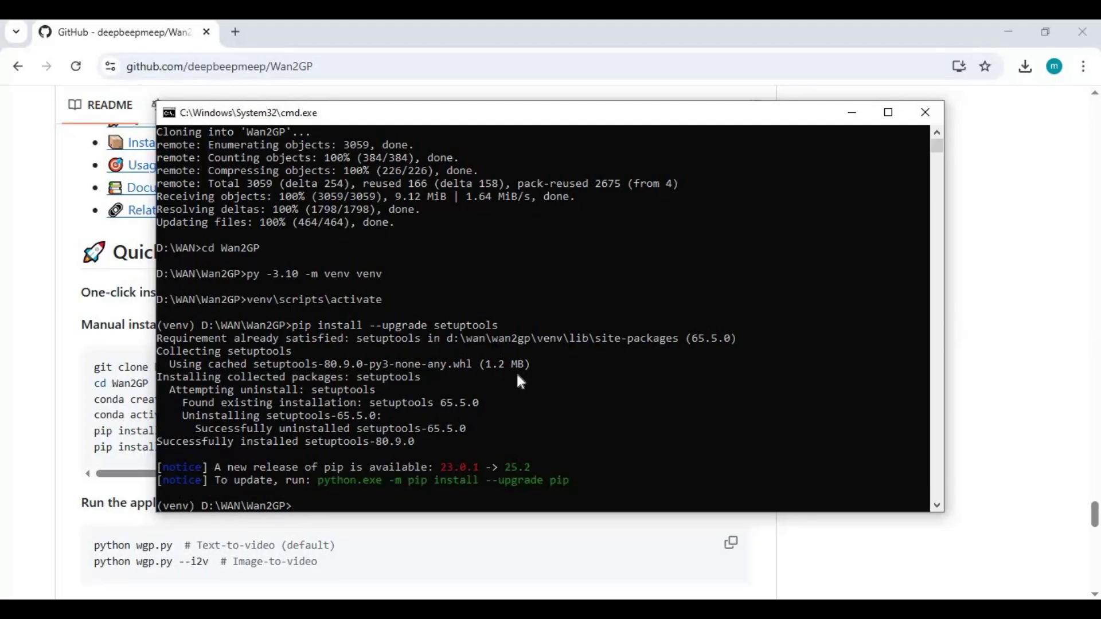
key("ctrl+v")
key("ctrl+v")
key("Return")
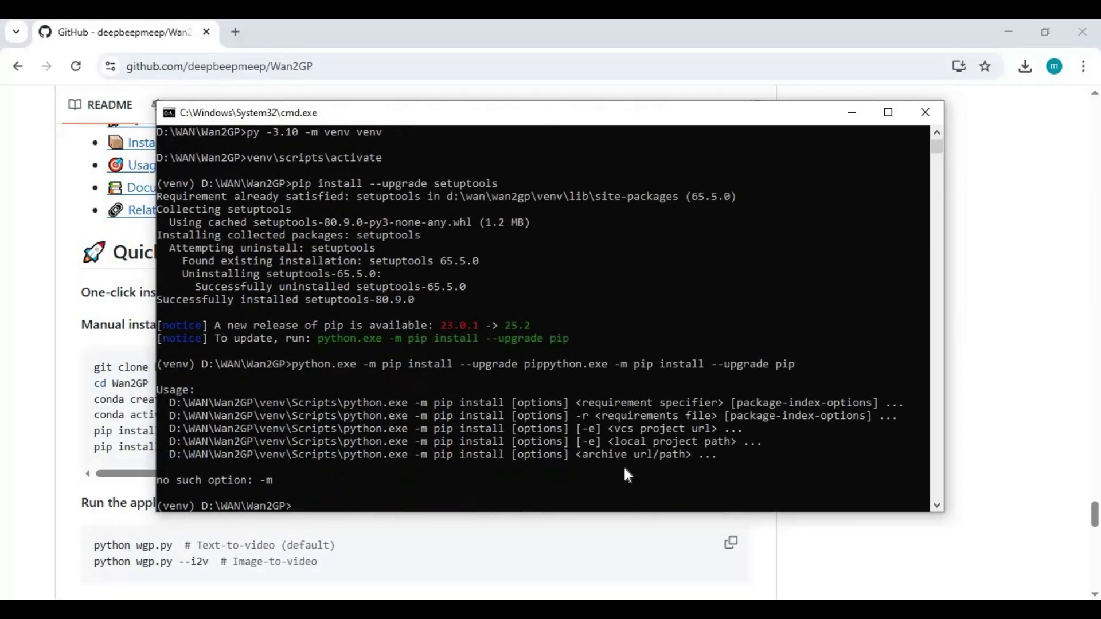
key("ctrl+v")
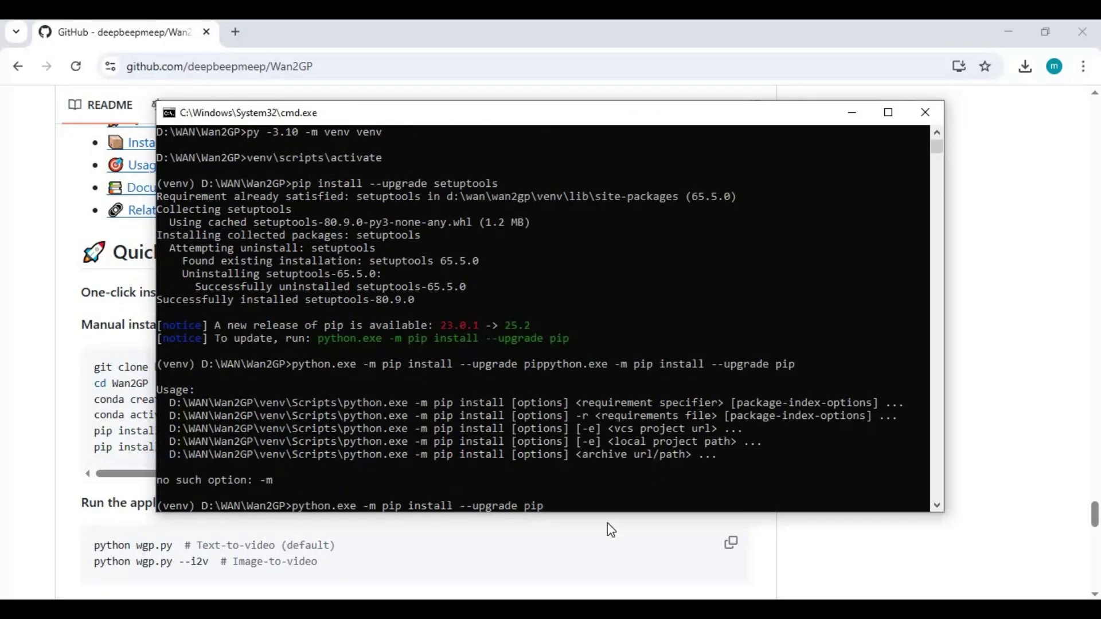
key("Return")
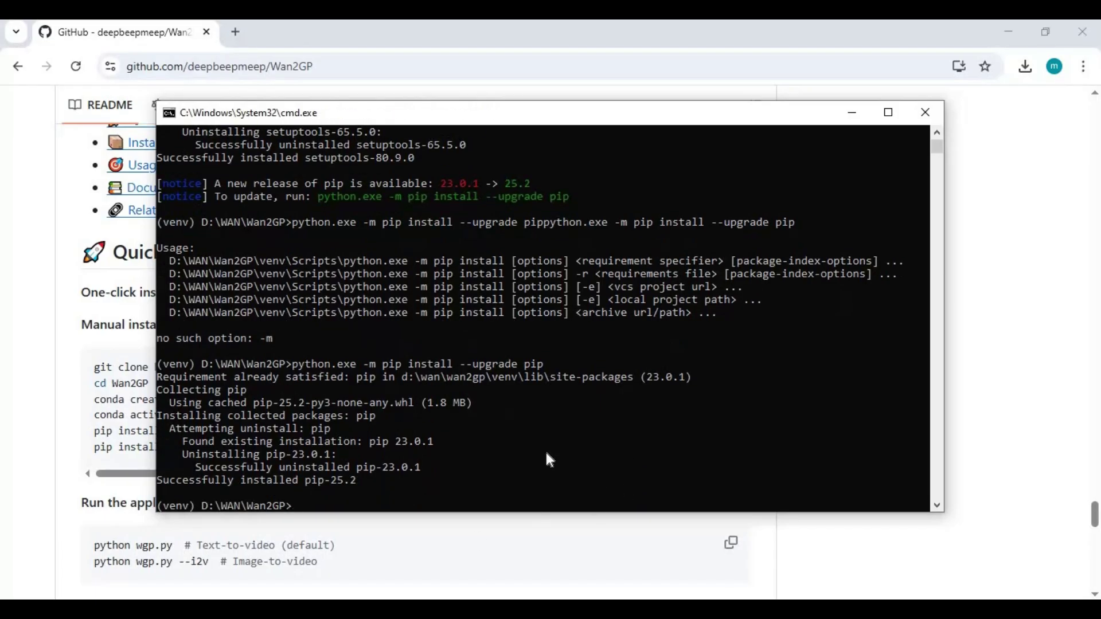
type("nvcc")
type(" -")
type("-")
type("versi")
type("on")
- Confirm CUDA 12.8 via nvcc, then run the README's torch 2.7.0 cu128 install line
key("Return")
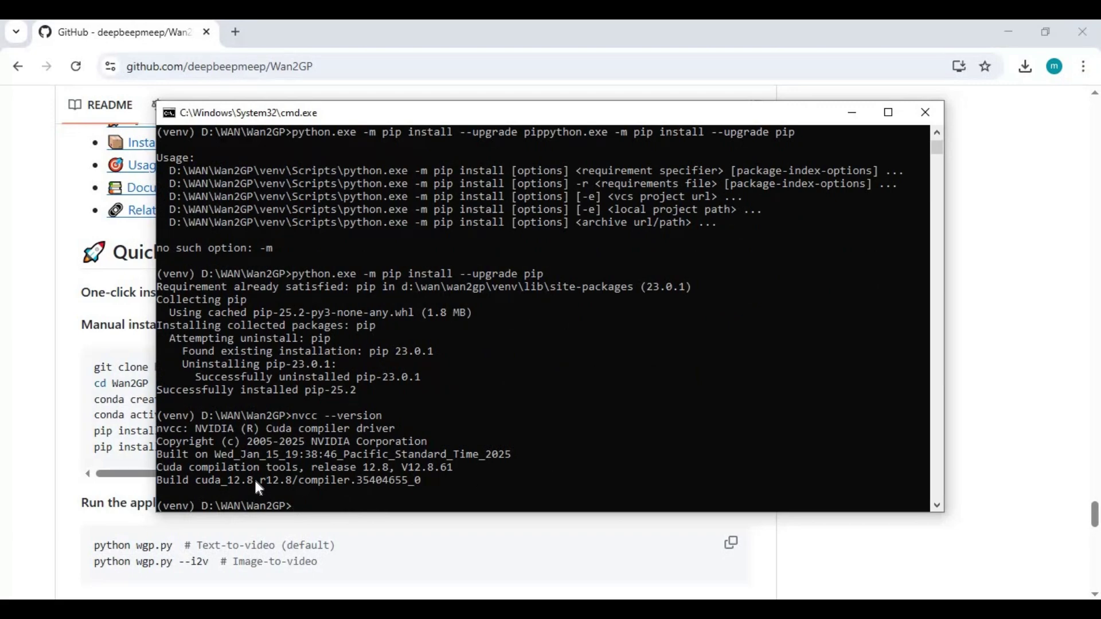
left_click(113, 434)
left_click_drag(102, 434, 710, 439)
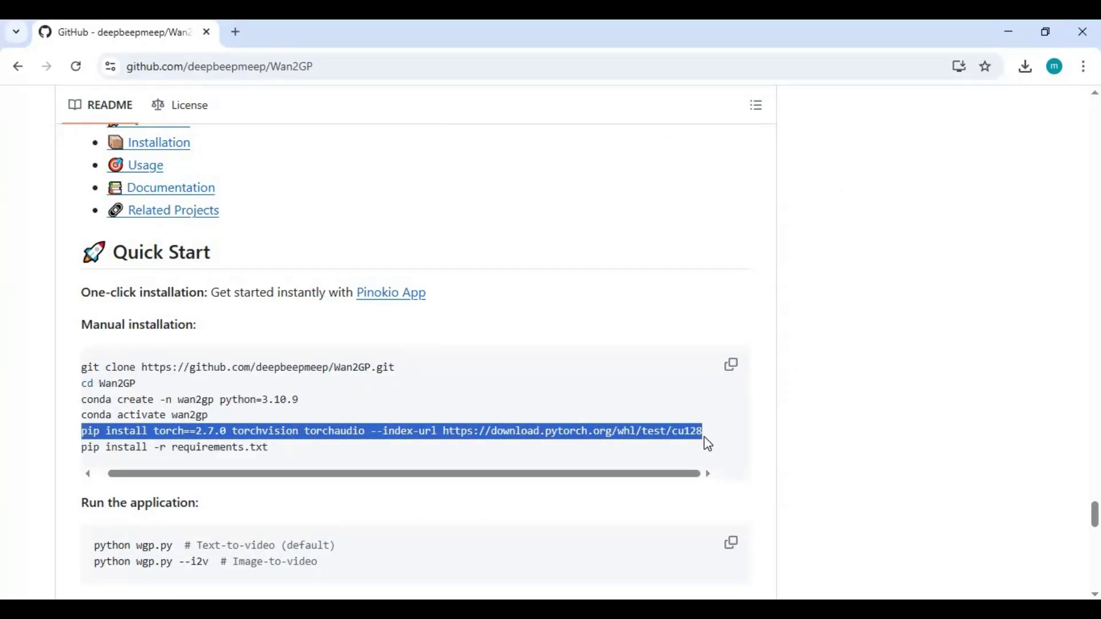
right_click(662, 430)
left_click(709, 273)
left_click(525, 608)
key("ctrl+v")
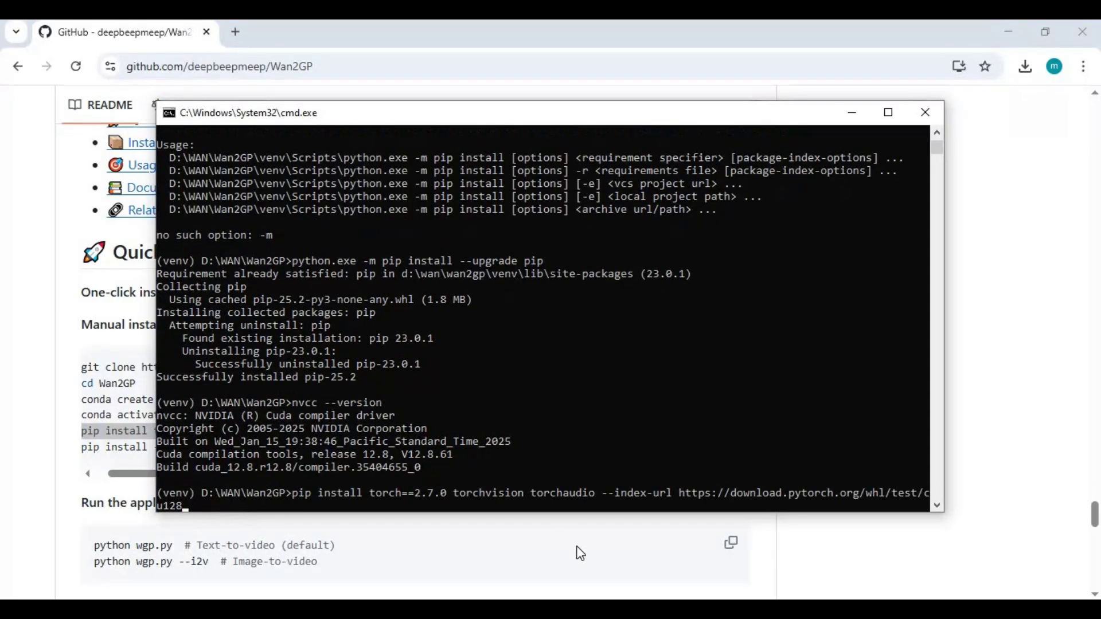
key("Return")
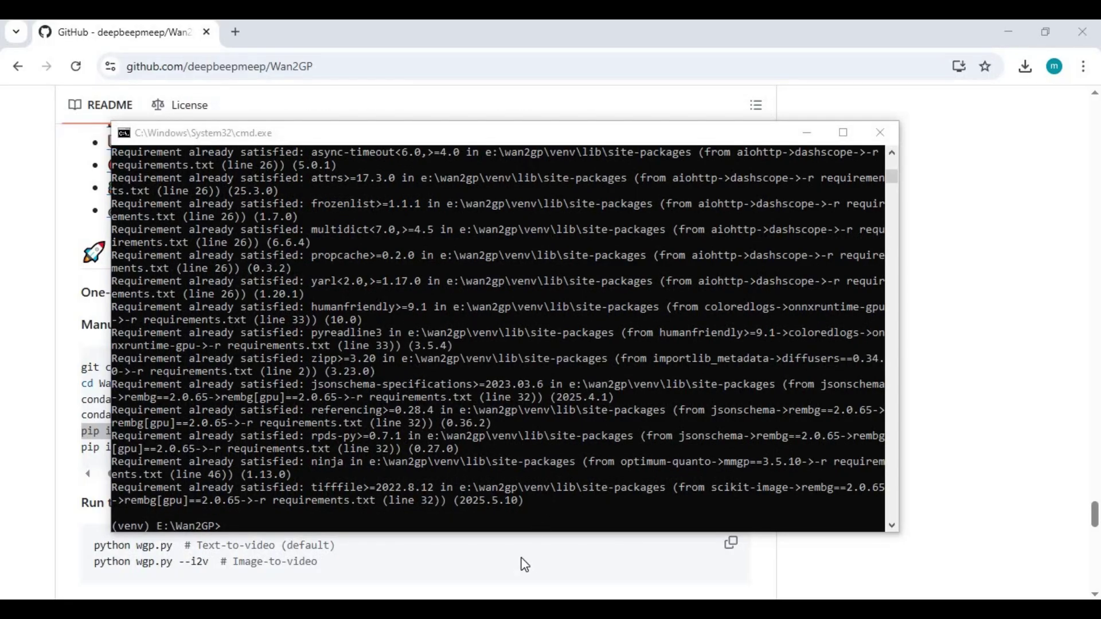
- Copy 'pip install -r requirements.txt' from the README and run it in the venv
left_click(524, 565)
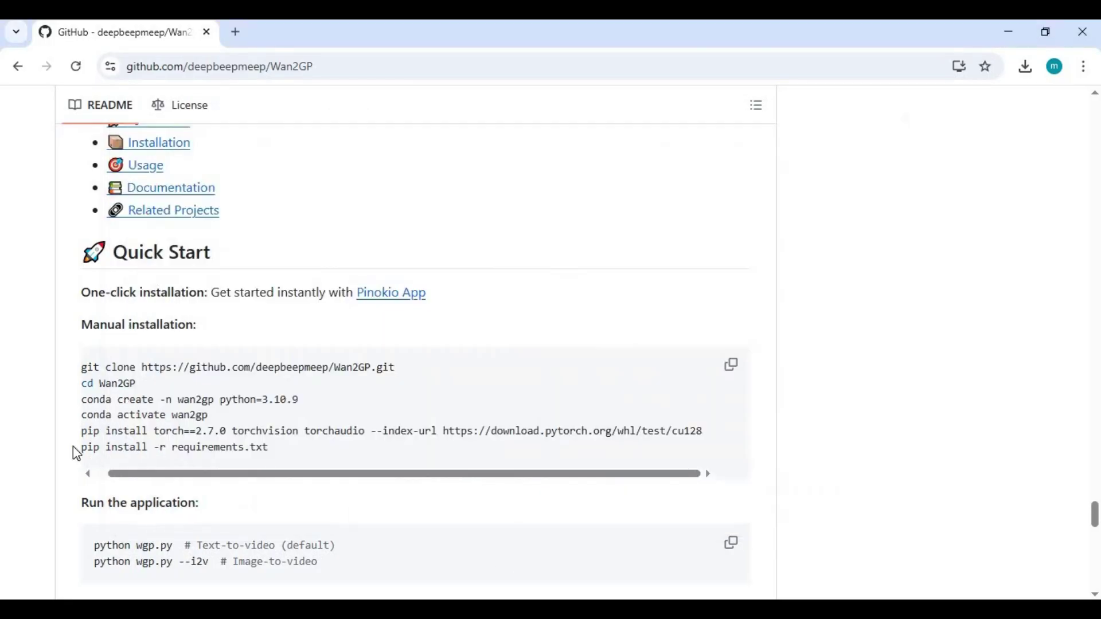
left_click_drag(269, 451, 57, 451)
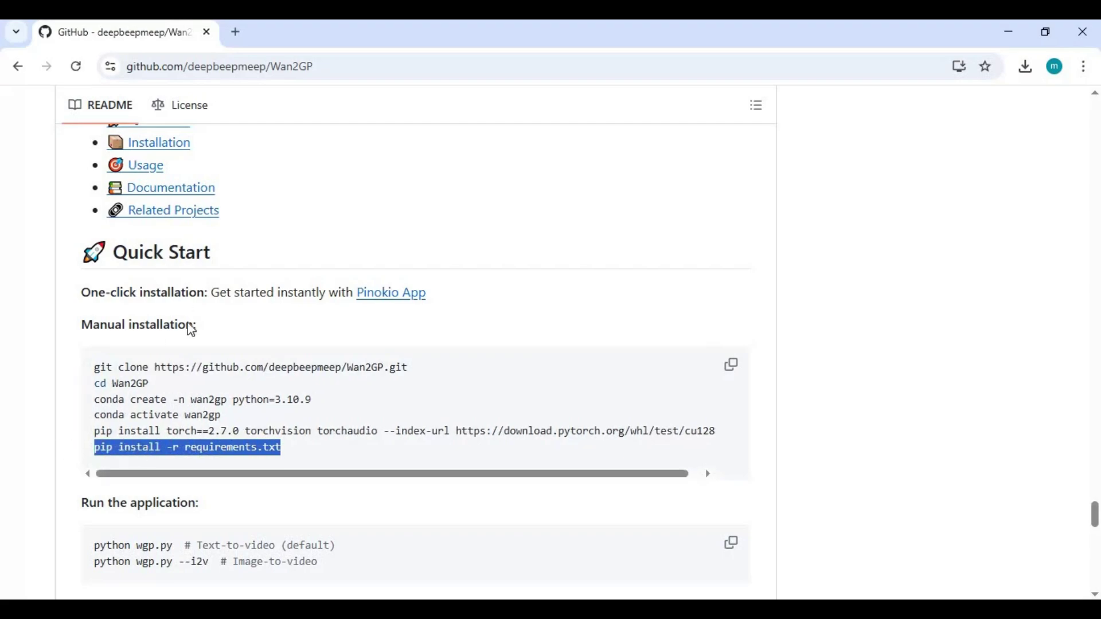
right_click(195, 261)
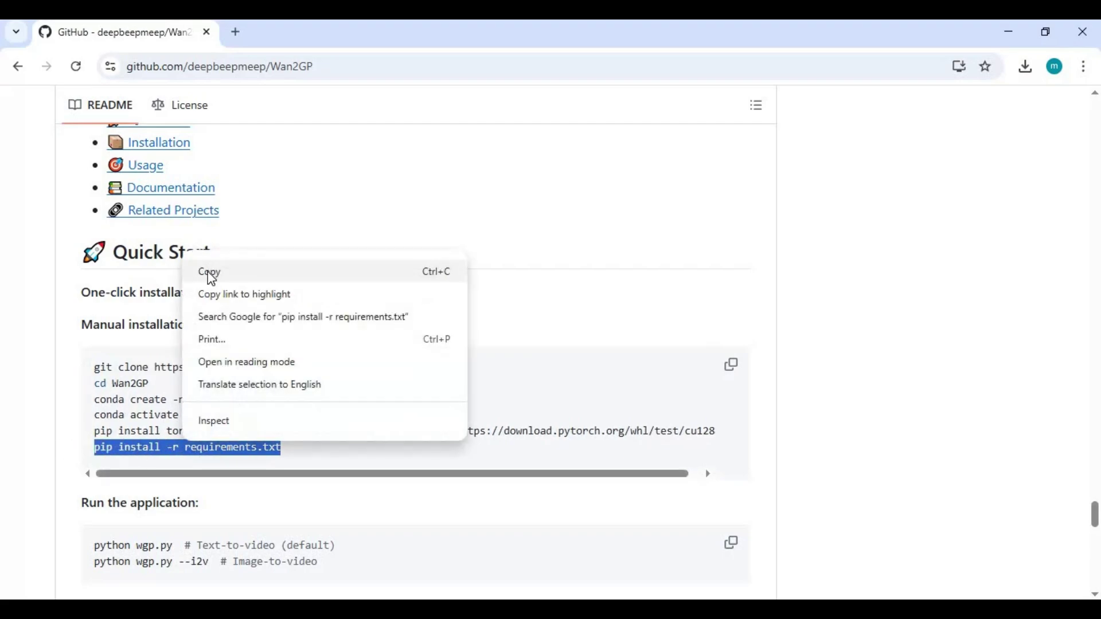
left_click(209, 273)
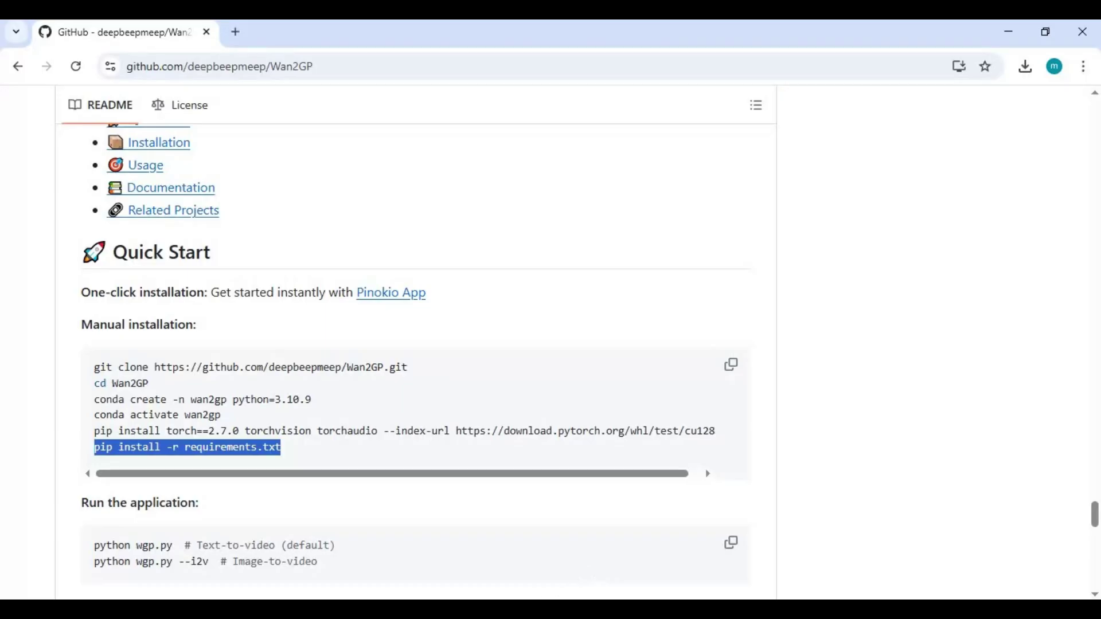
key("alt+Tab")
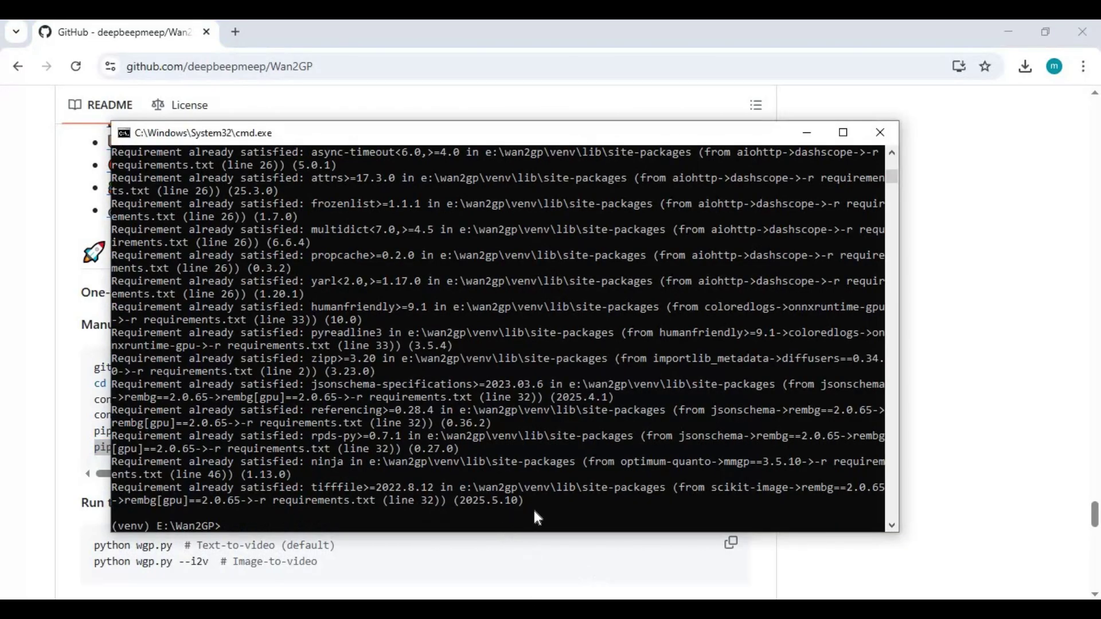
key("ctrl+v")
key("Return")
- Copy 'python wgp.py' from the README and run it to start WanGP
left_click(436, 560)
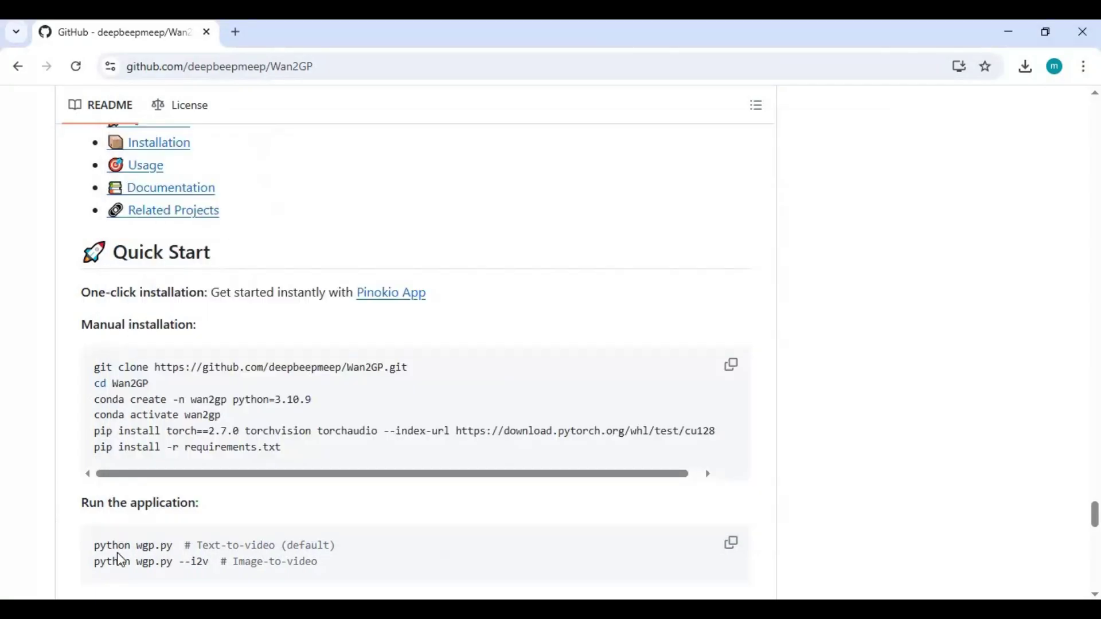
left_click_drag(95, 545, 178, 542)
right_click(150, 543)
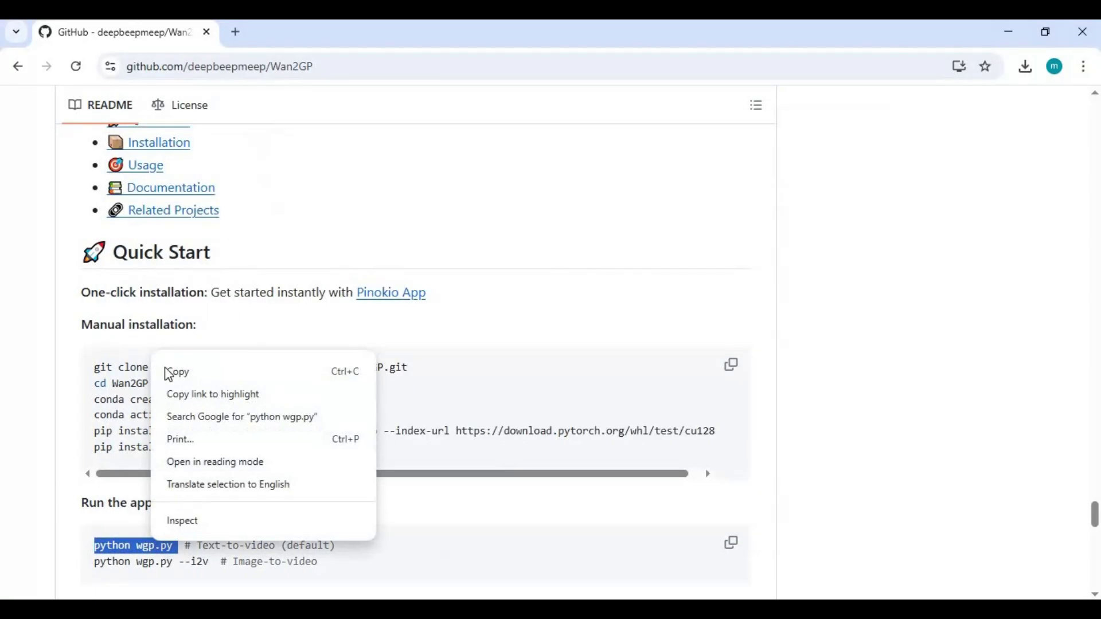
left_click(172, 374)
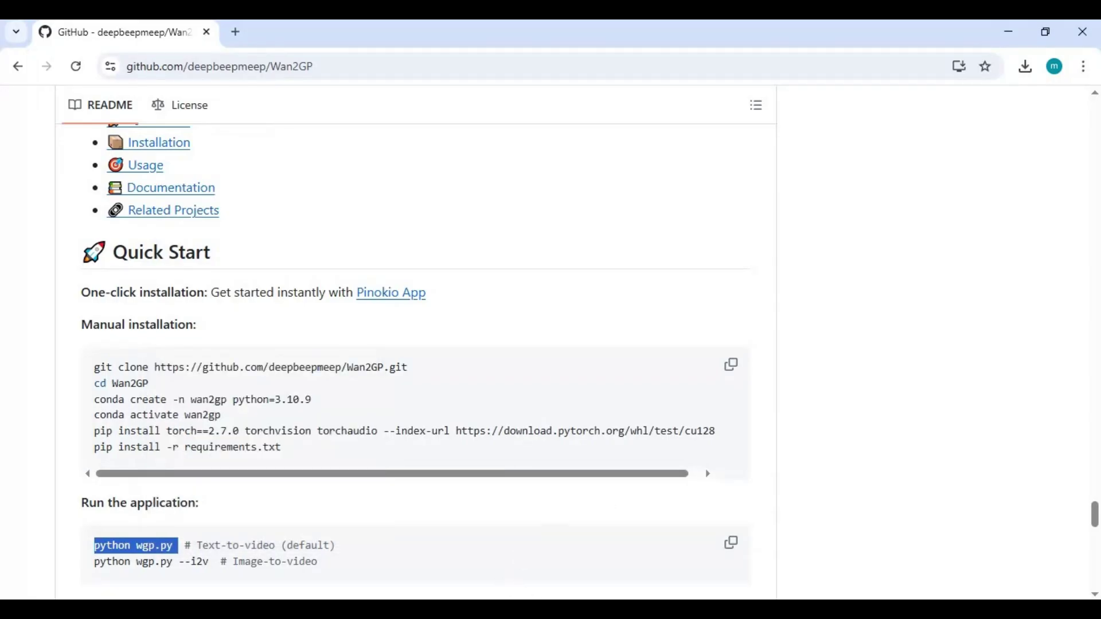
left_click(538, 598)
right_click(467, 508)
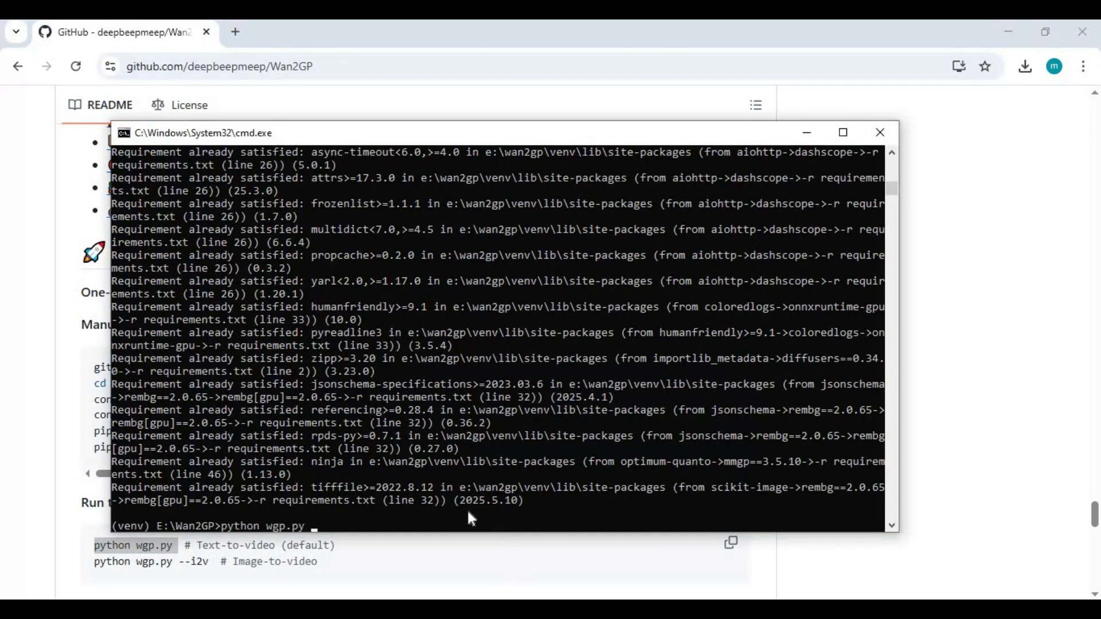
key("Return")
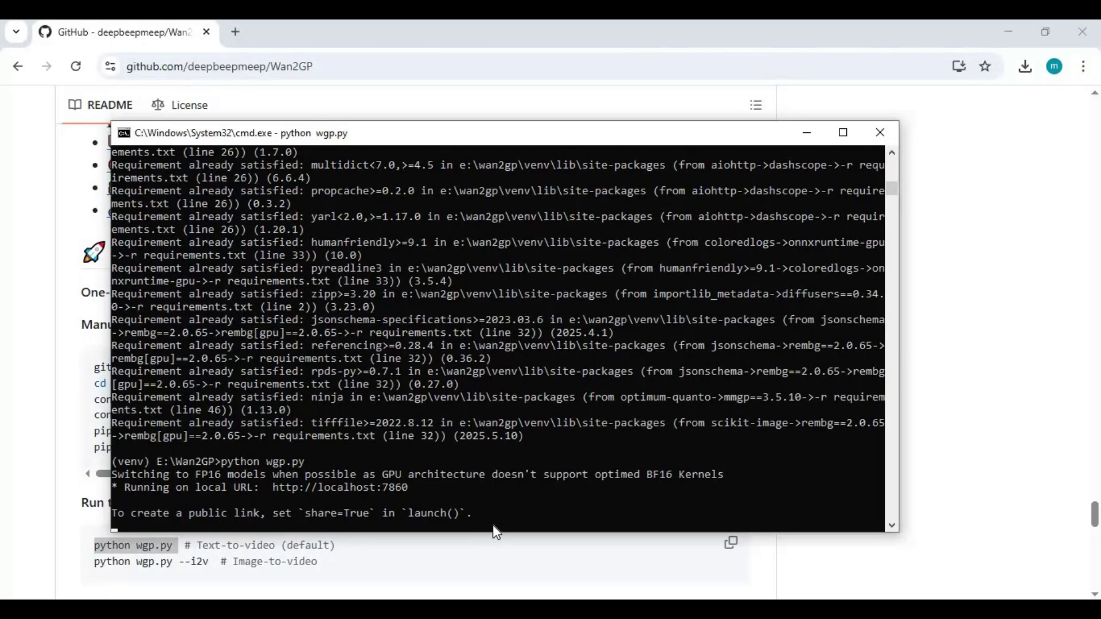
left_click_drag(420, 488, 267, 488)
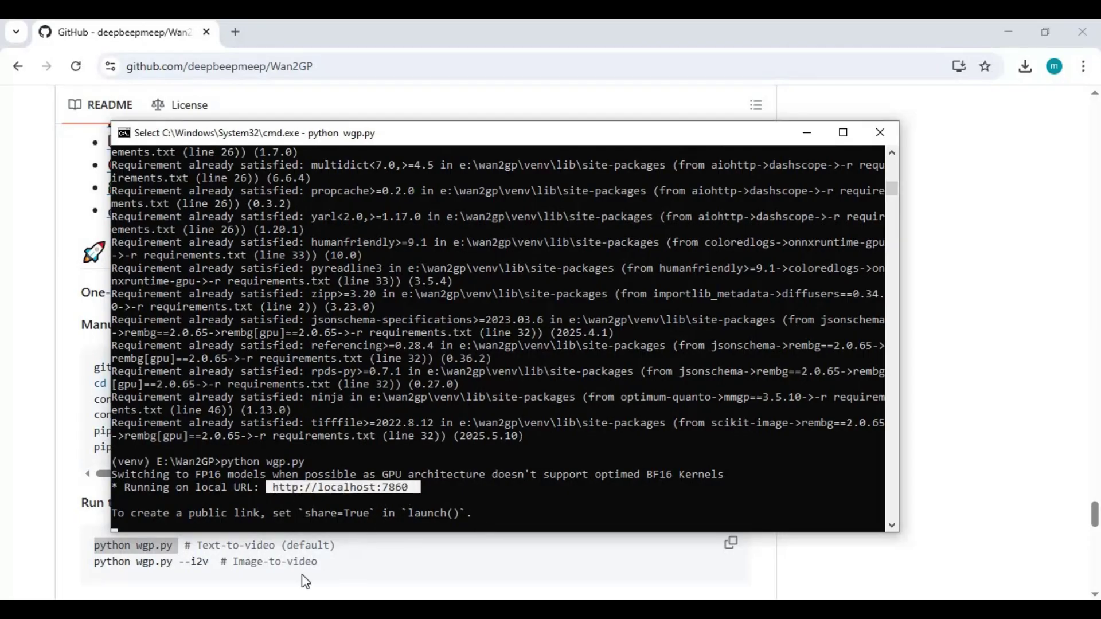
key("ctrl+c")
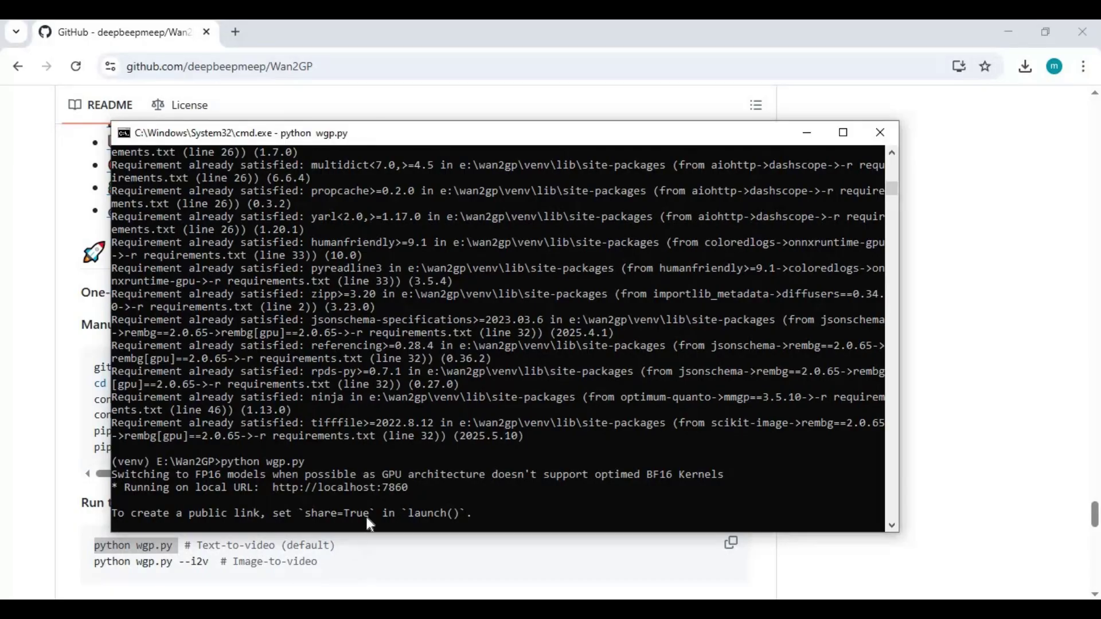
left_click(234, 31)
type("localhost:7860")
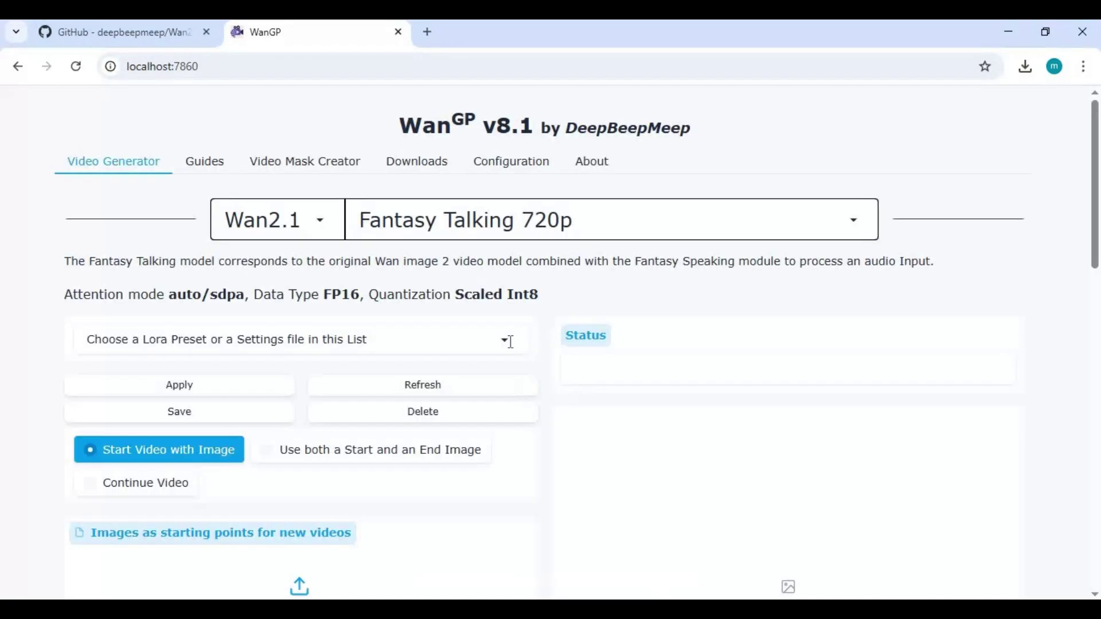
- Scroll through the WanGP Video Generator page set to Fantasy Talking 720p
scroll(516, 342, "down", 4)
scroll(514, 339, "down", 2)
scroll(513, 338, "down", 4)
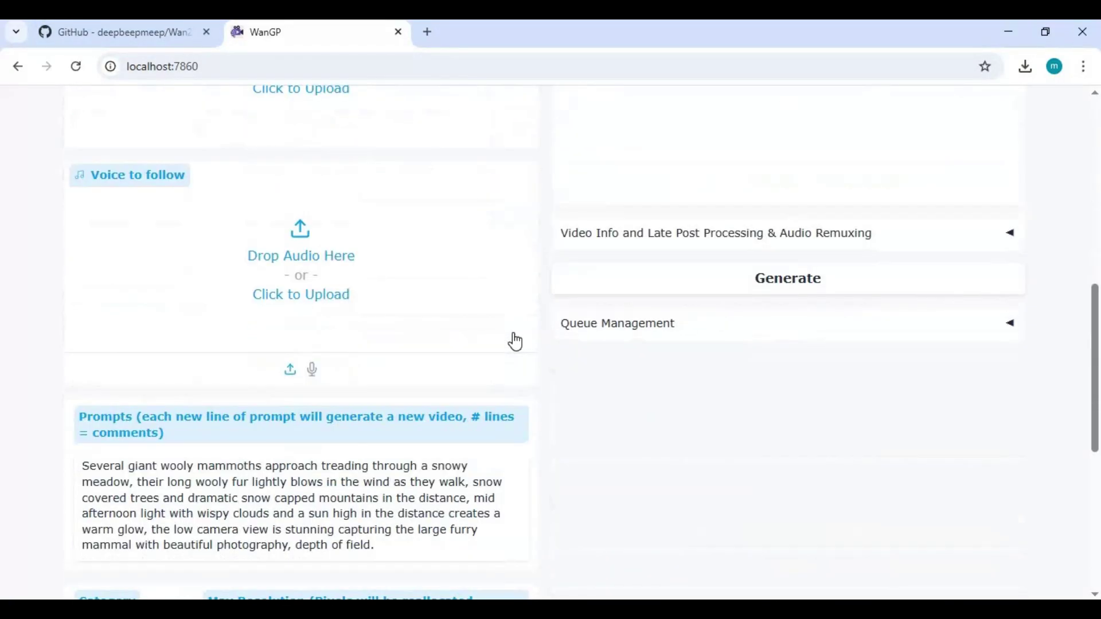
scroll(513, 339, "down", 4)
scroll(513, 340, "down", 3)
scroll(513, 342, "up", 7)
scroll(514, 344, "up", 8)
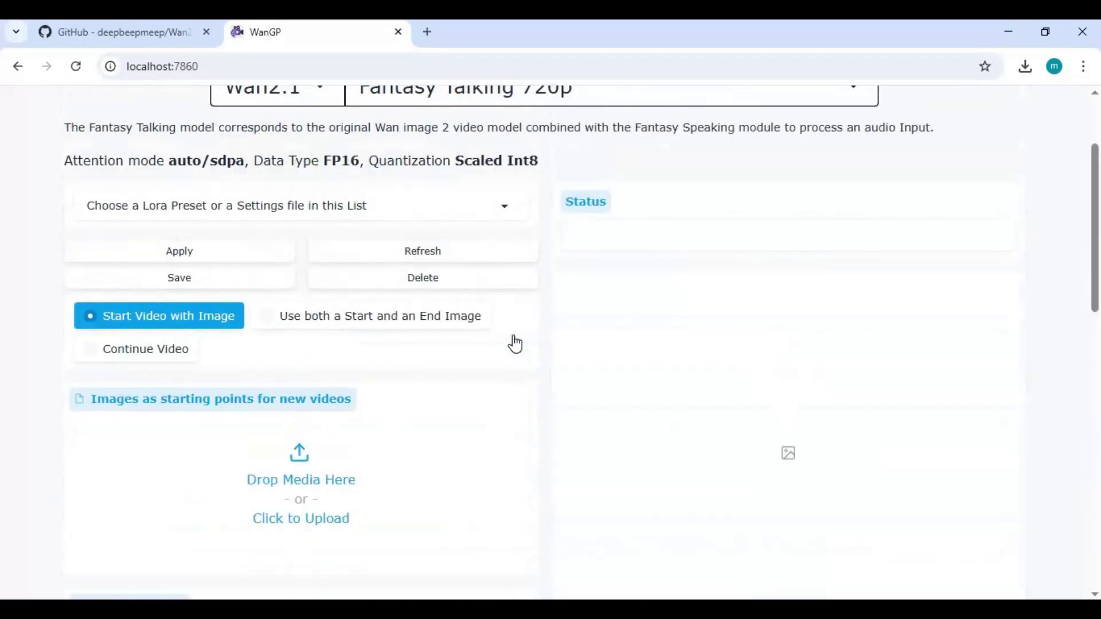
scroll(573, 354, "up", 3)
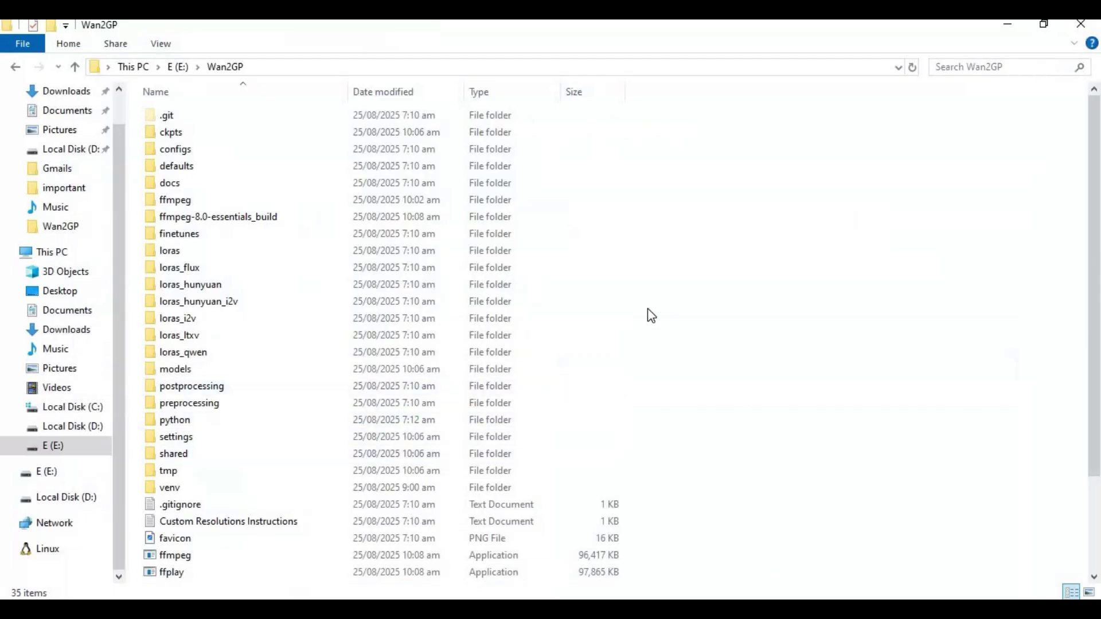
- Create 'New Text Document' in E:\Wan2GP with the default name and open it in Notepad
right_click(631, 289)
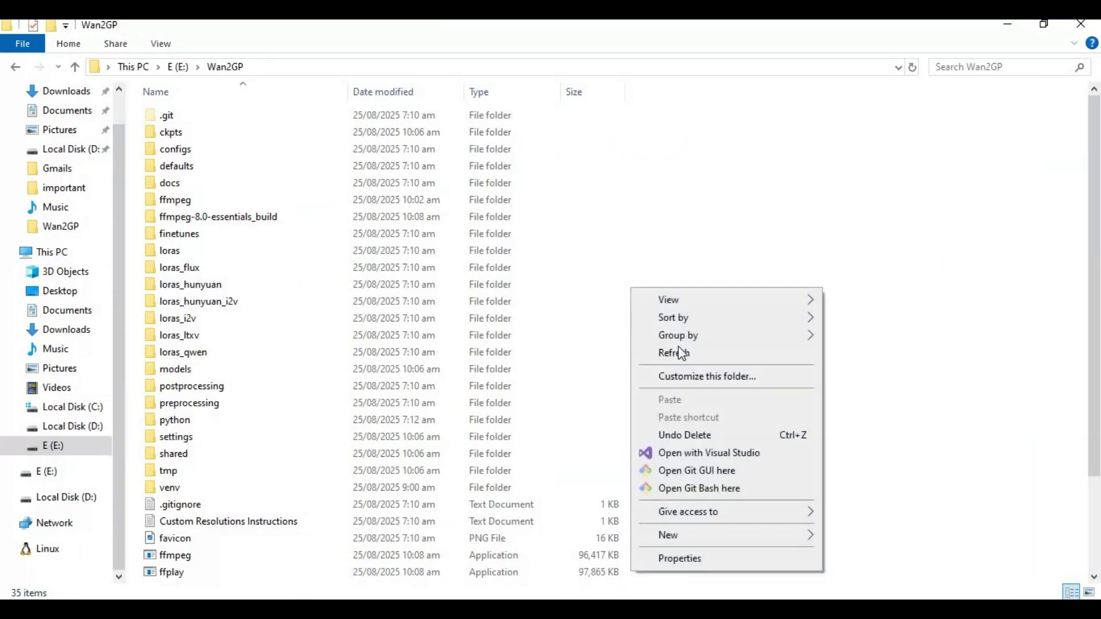
mouse_move(669, 534)
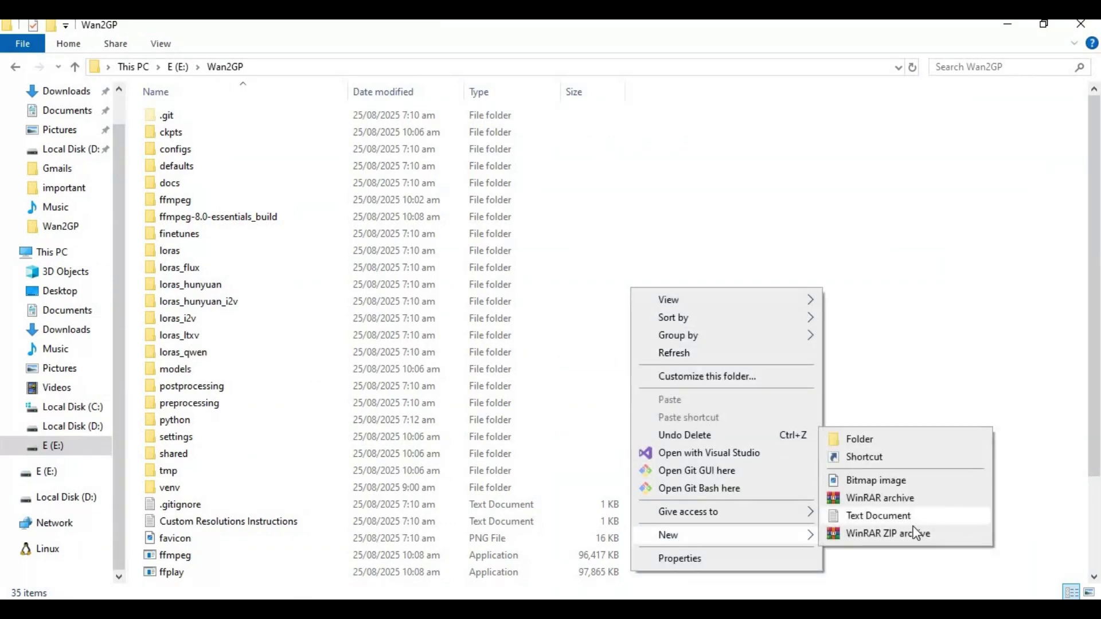
left_click(903, 515)
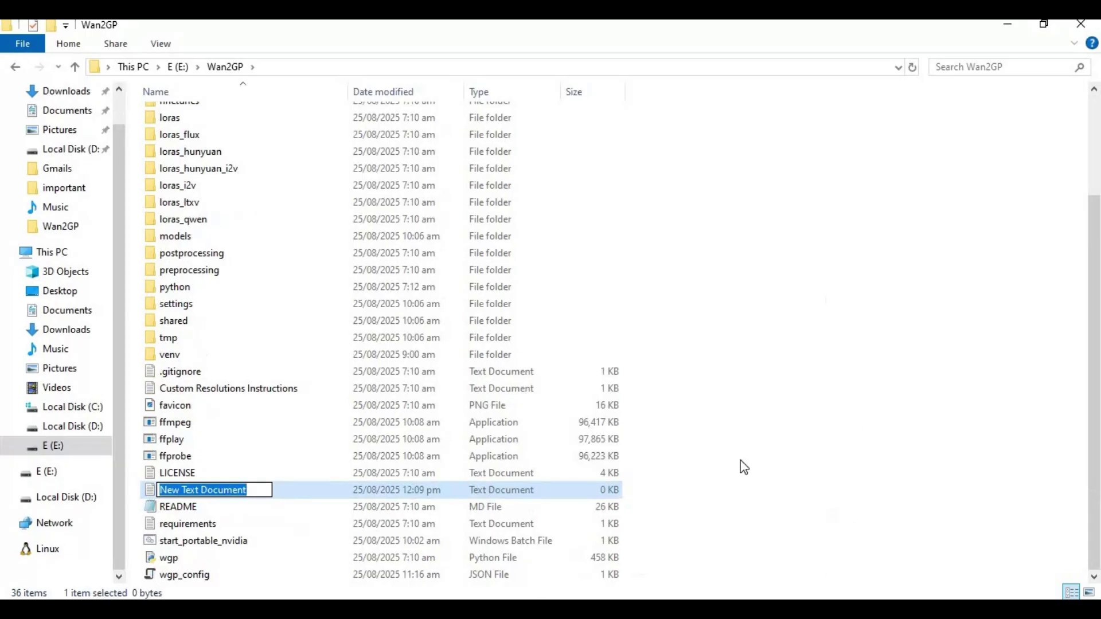
key("Return")
double_click(221, 493)
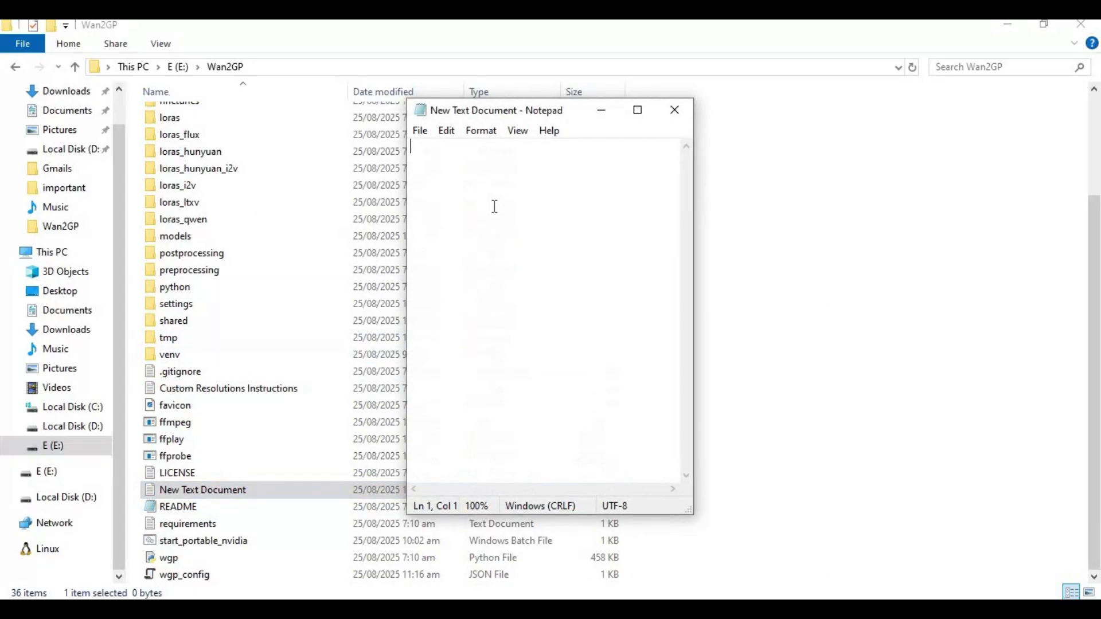
type("@")
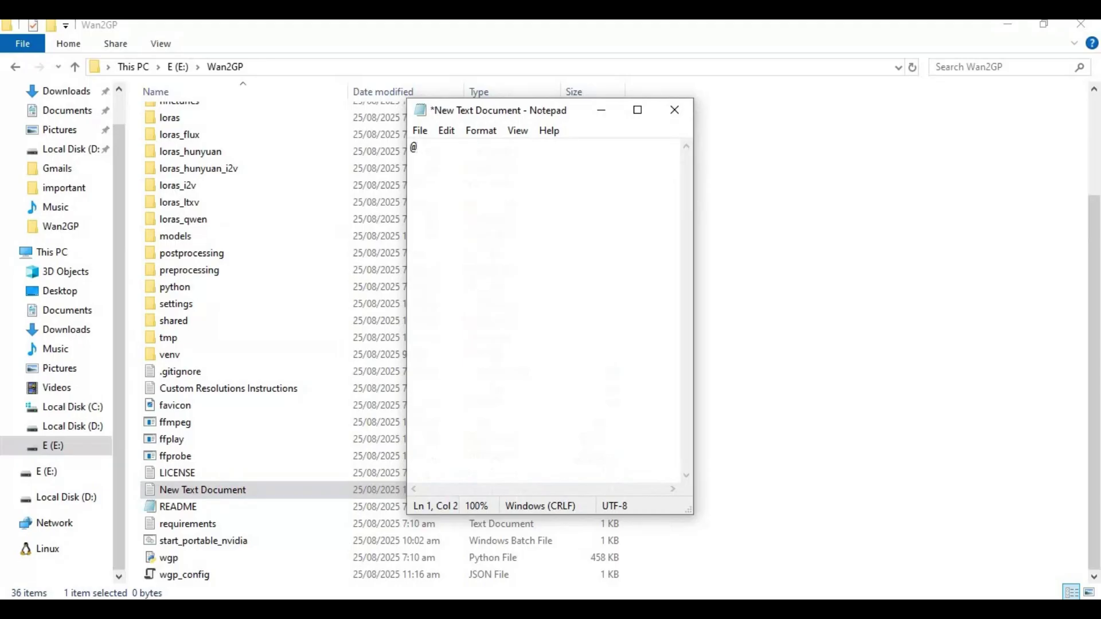
type("echo o")
type("ff ")
type("ca")
type("ll ")
type("v")
type("env")
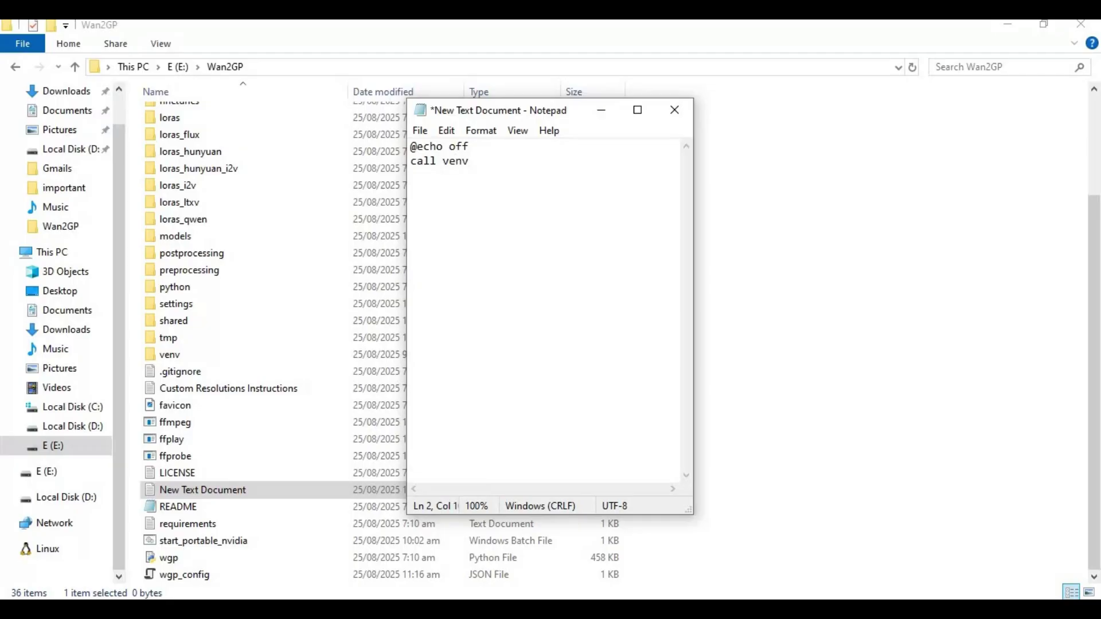
type("\\scri")
type("pts\\")
type("acti")
type("vate")
key("Return")
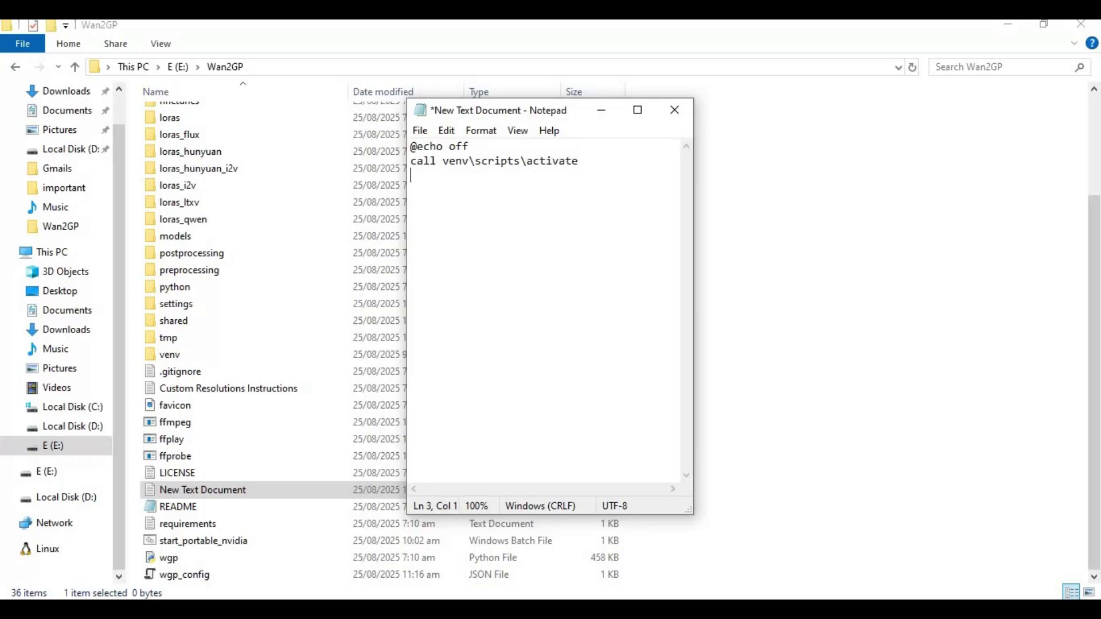
type("pyth")
type("on w")
type("gp")
type(".py")
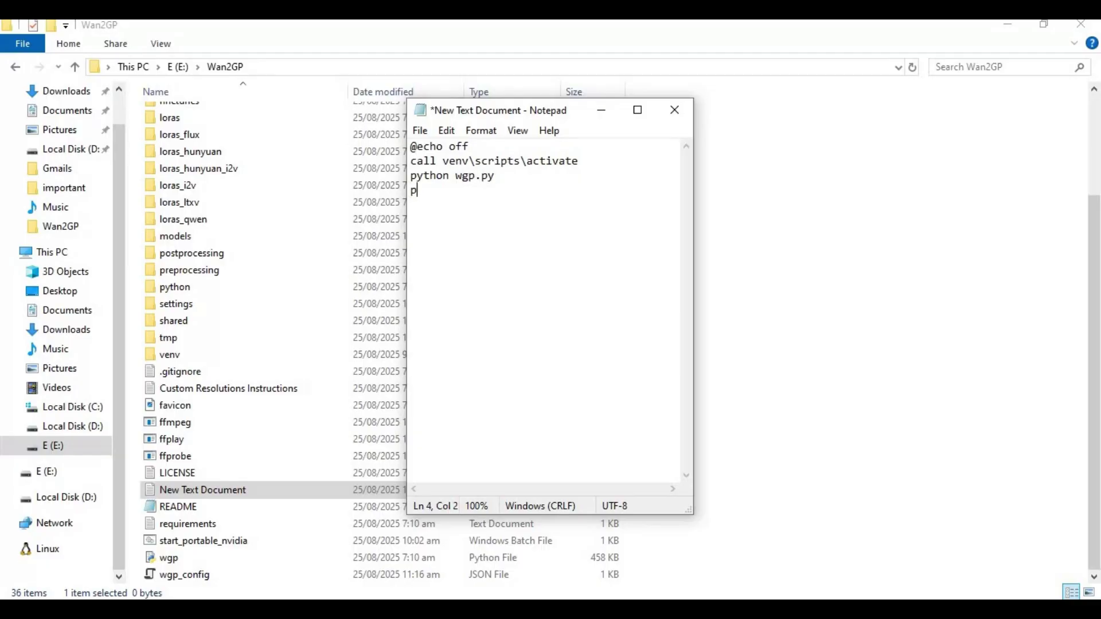
type("ause")
- Save the script as Run.bat in E:\Wan2GP
left_click(420, 131)
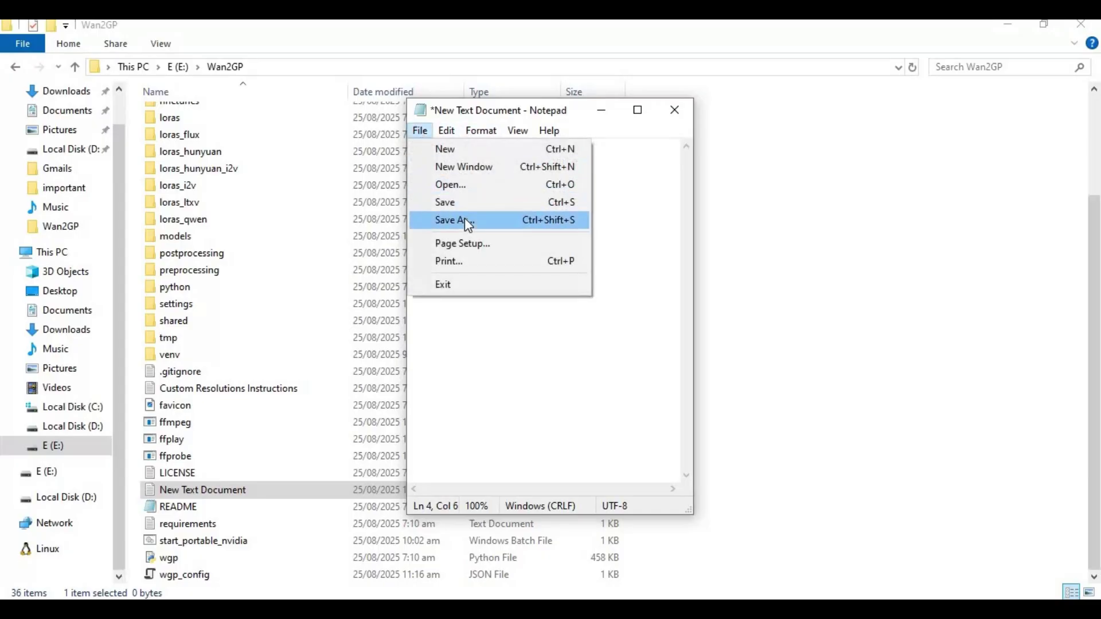
left_click(465, 221)
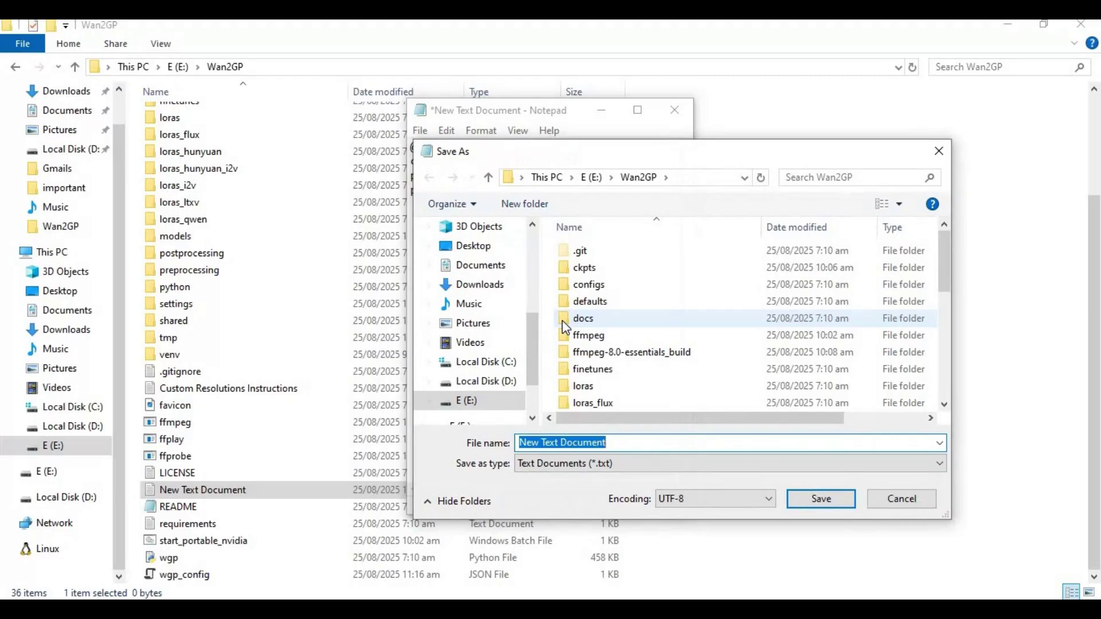
type("Run.ba")
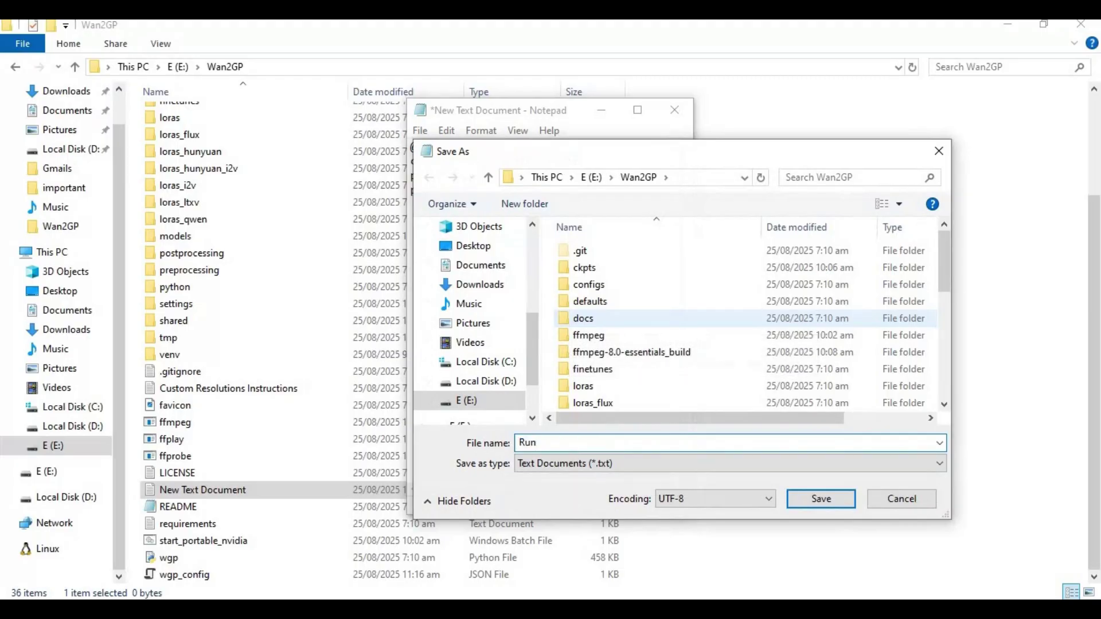
type("t")
left_click(831, 497)
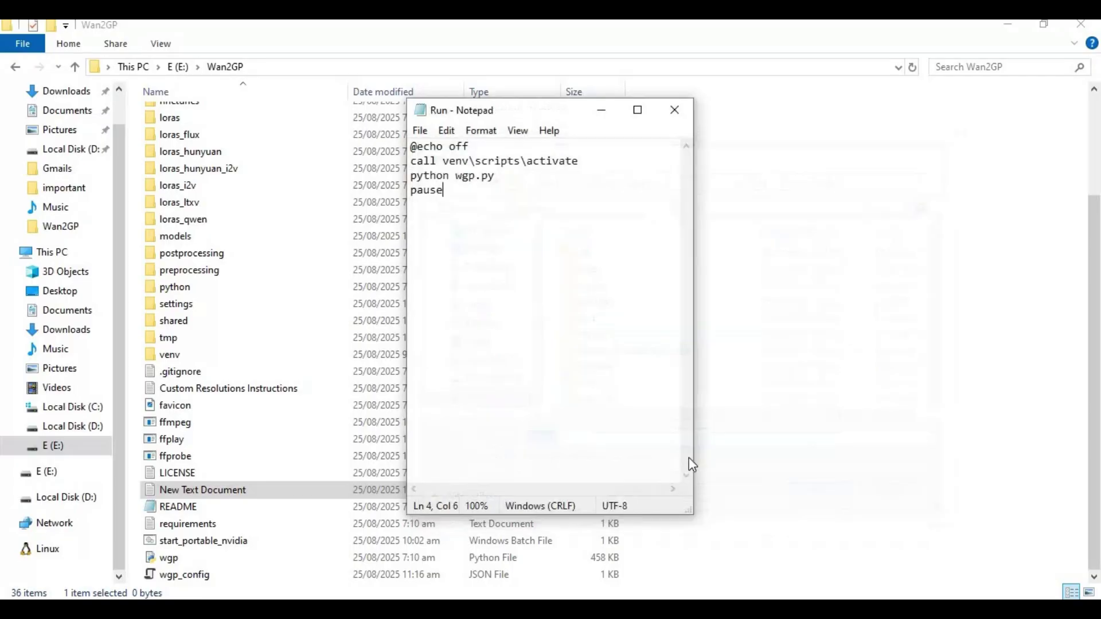
- Close Notepad and the old WanGP console, then launch Run.bat to start WanGP on localhost:7860
left_click(687, 117)
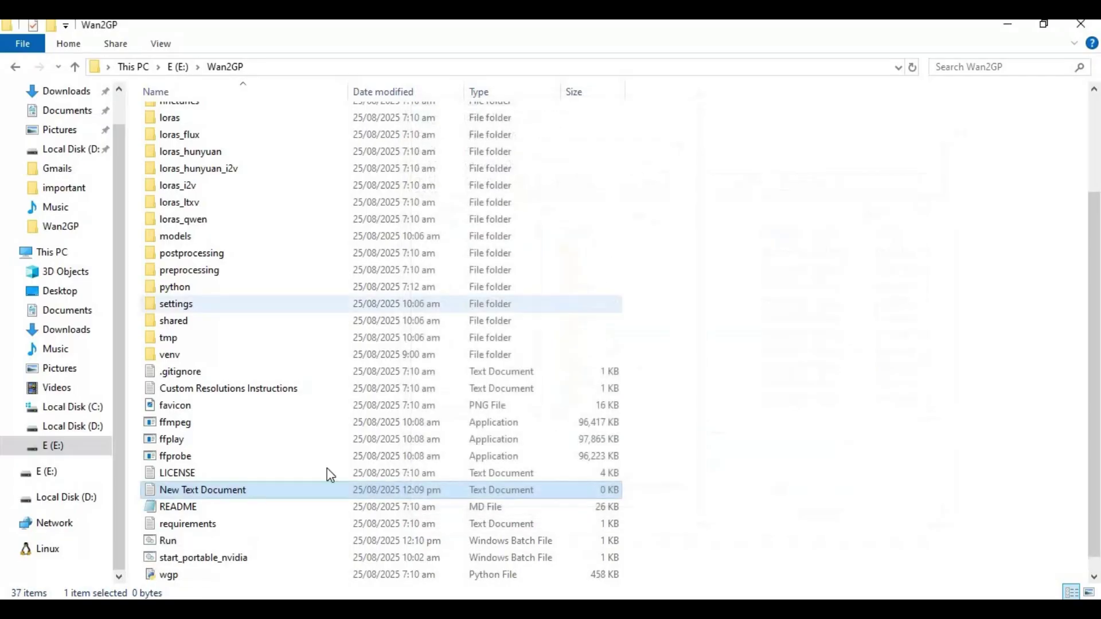
left_click(183, 547)
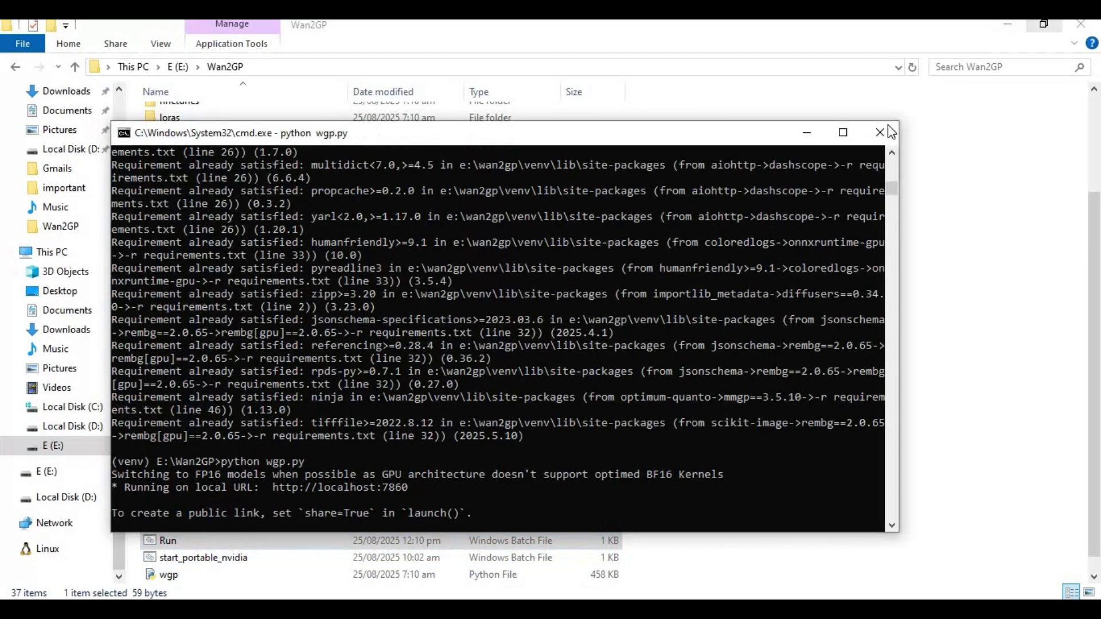
left_click(886, 131)
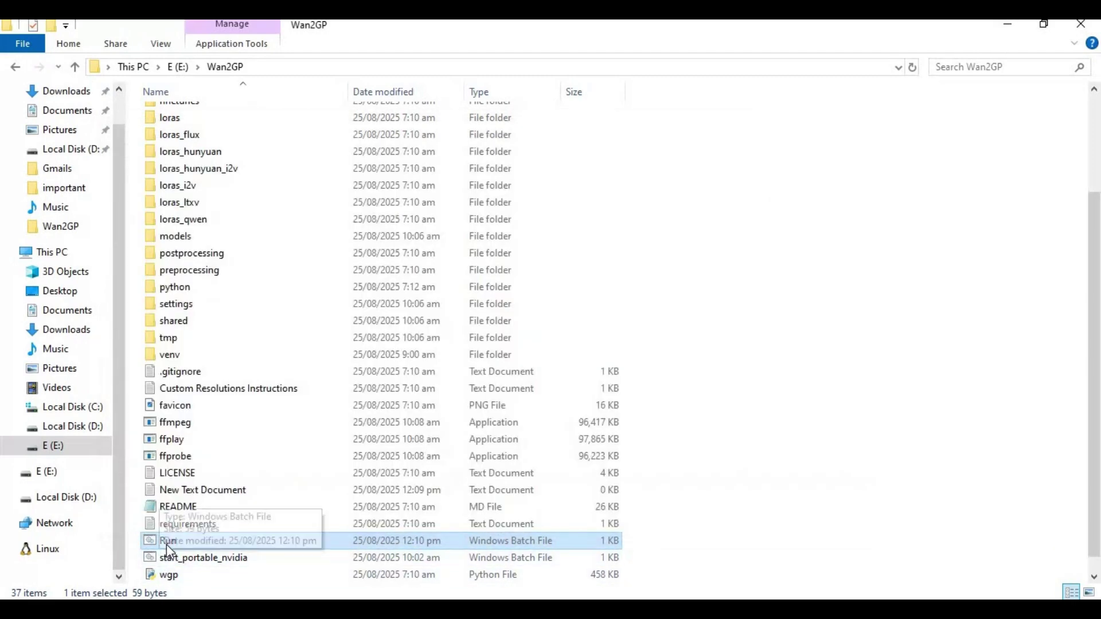
double_click(166, 544)
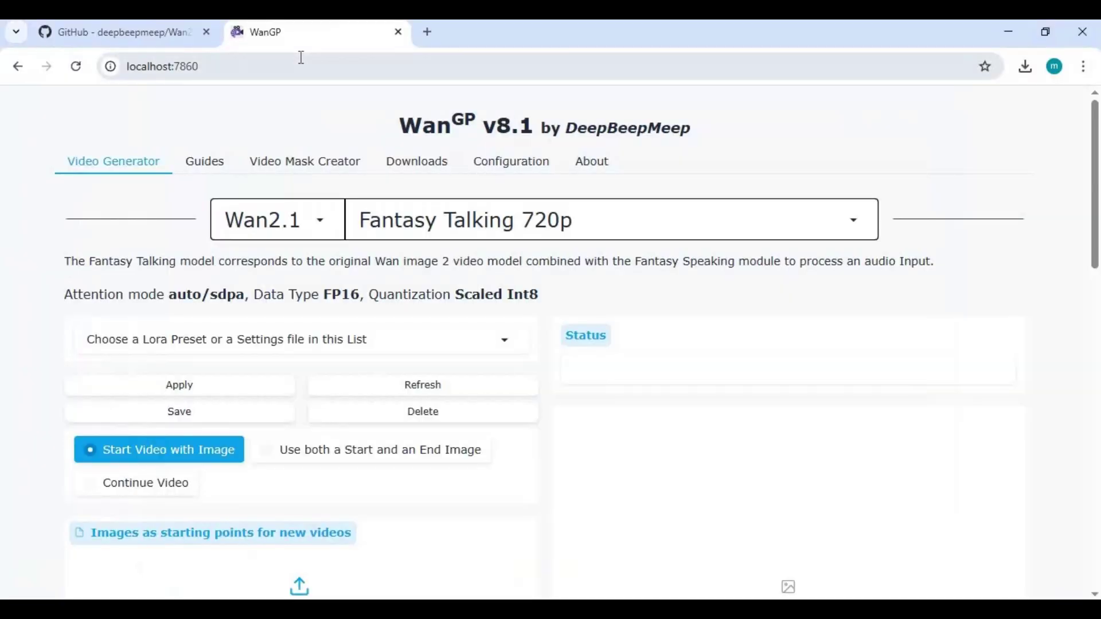
- Reload the WanGP page and browse the Qwen model family's models
left_click(299, 57)
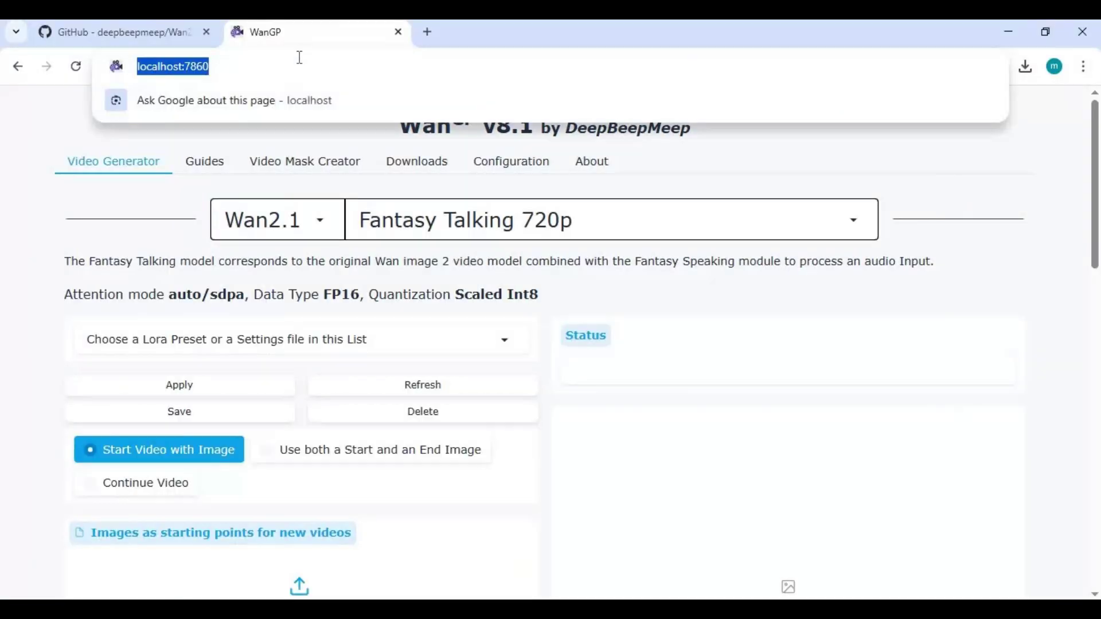
key("Return")
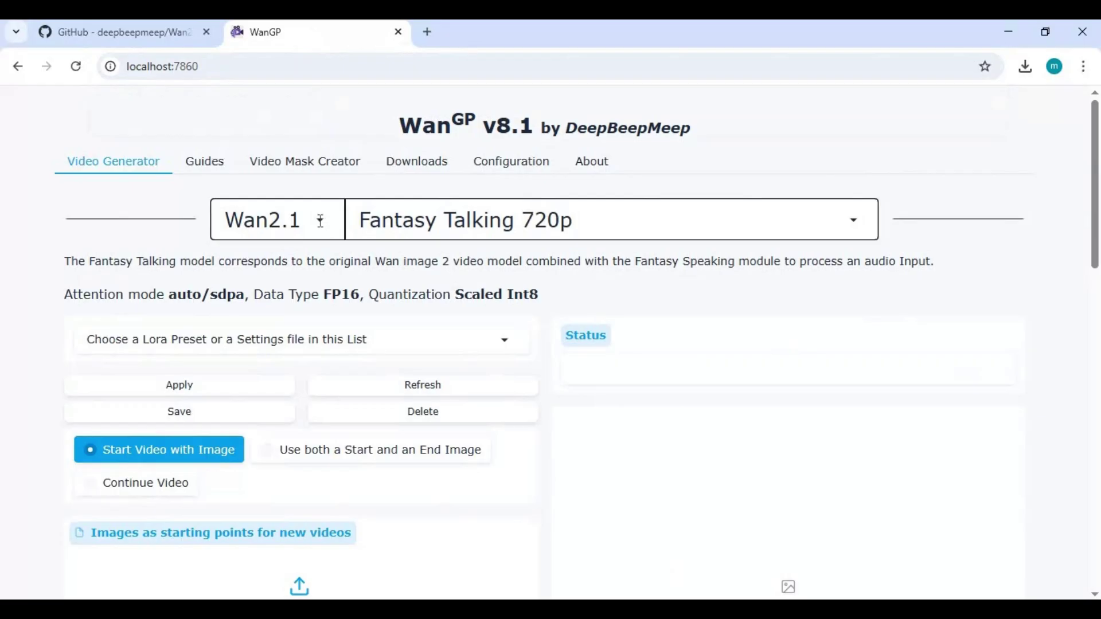
left_click(298, 209)
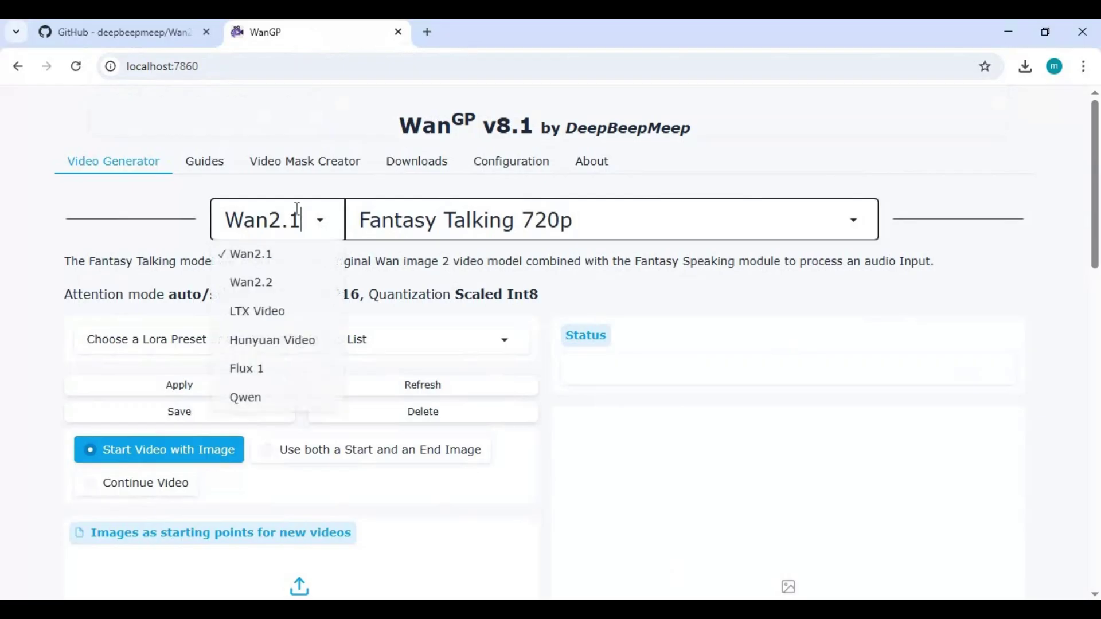
left_click(258, 398)
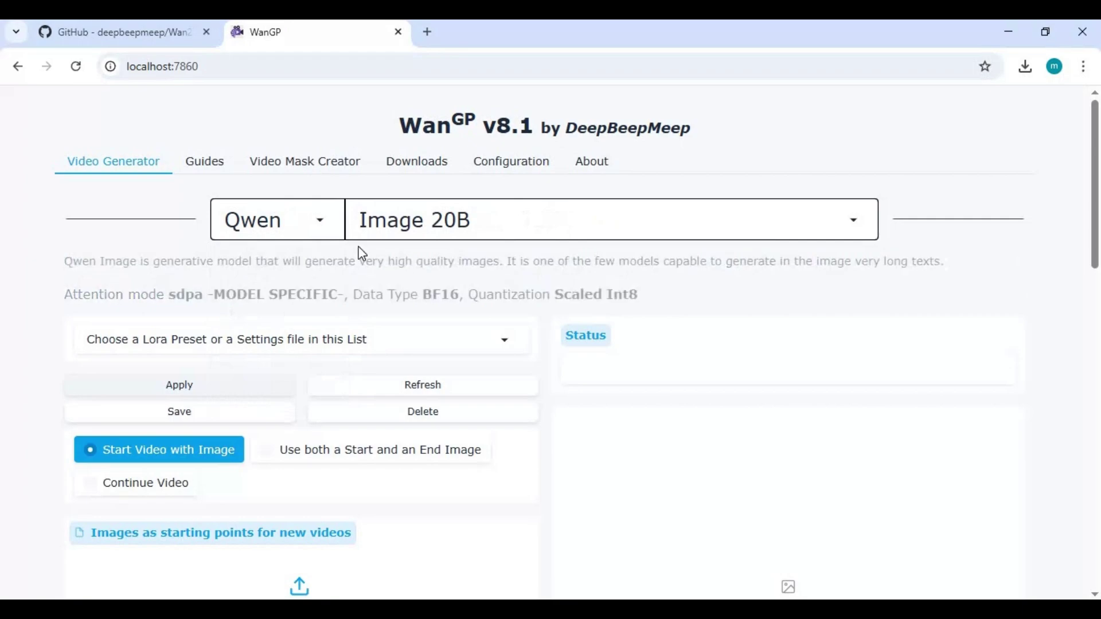
left_click(524, 221)
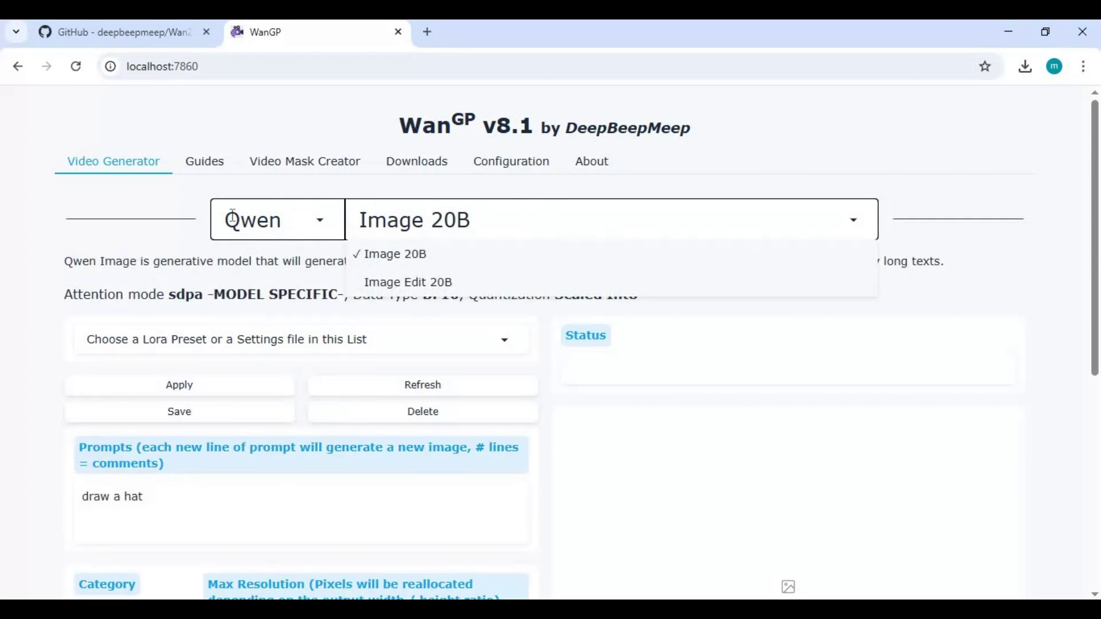
- Switch back to Wan2.1, load Infinitetalk Single Speaker 480p, and scroll through its settings
left_click(267, 220)
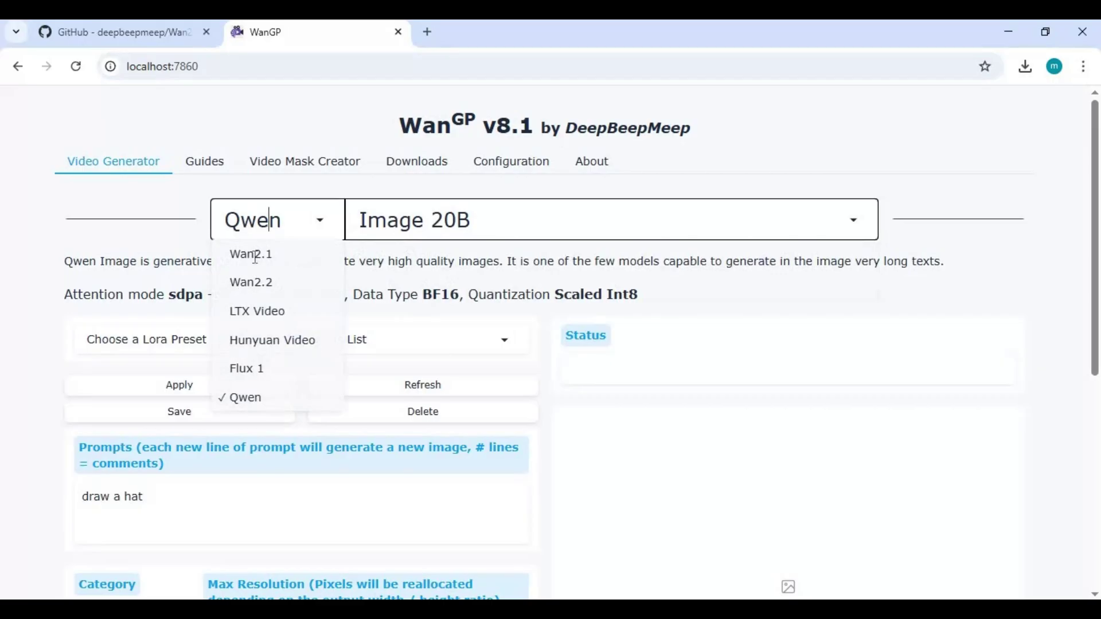
left_click(255, 255)
left_click(471, 220)
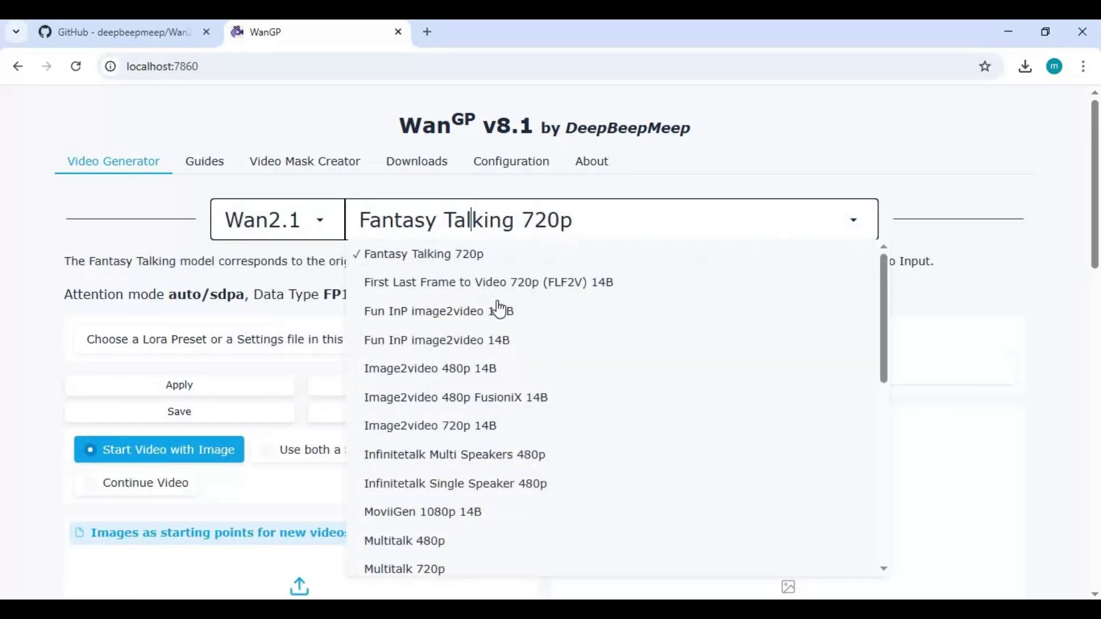
left_click(488, 486)
scroll(446, 328, "down", 5)
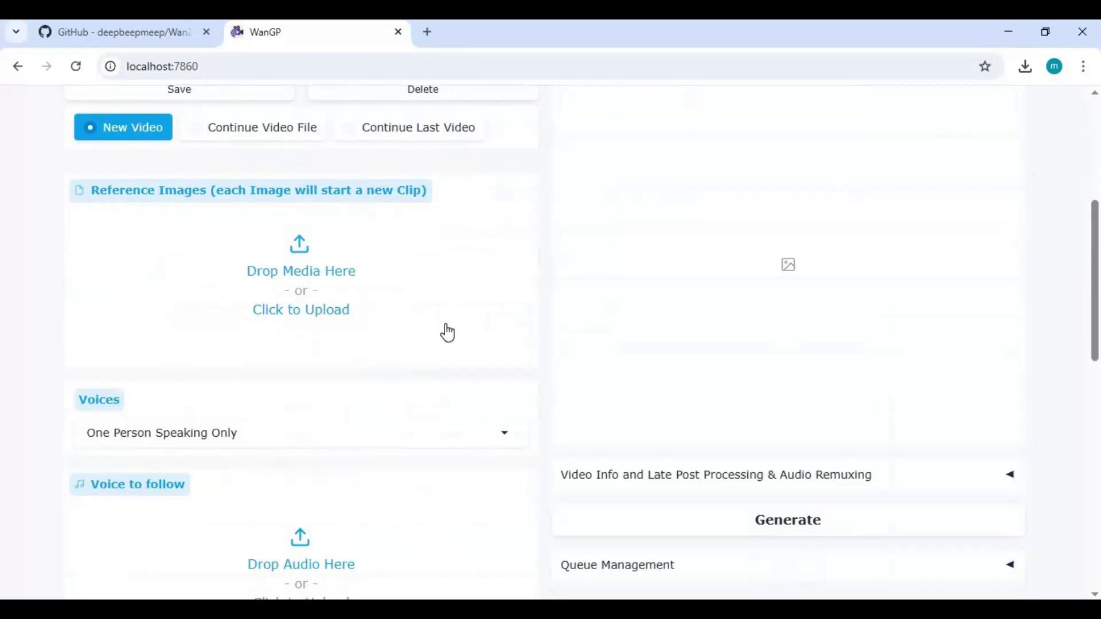
scroll(423, 374, "down", 3)
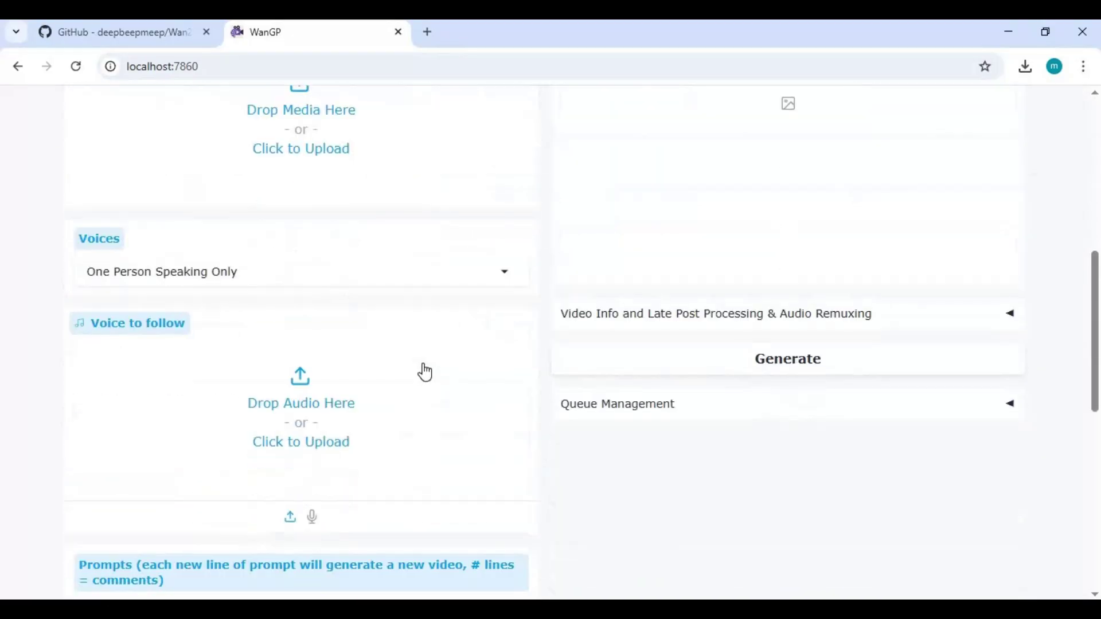
scroll(425, 373, "down", 8)
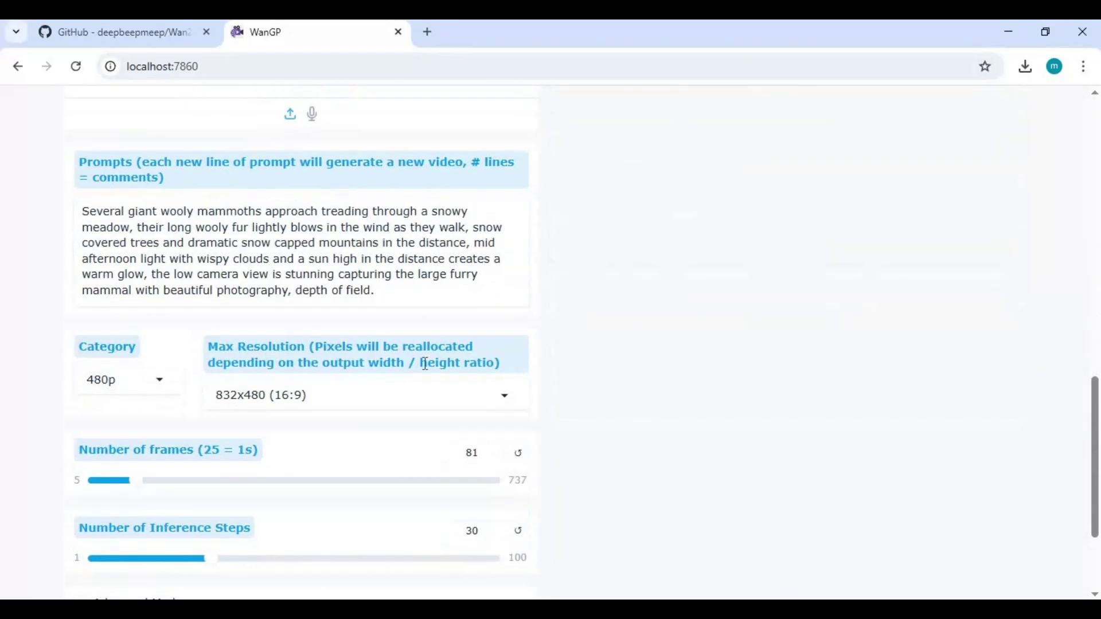
scroll(425, 364, "down", 2)
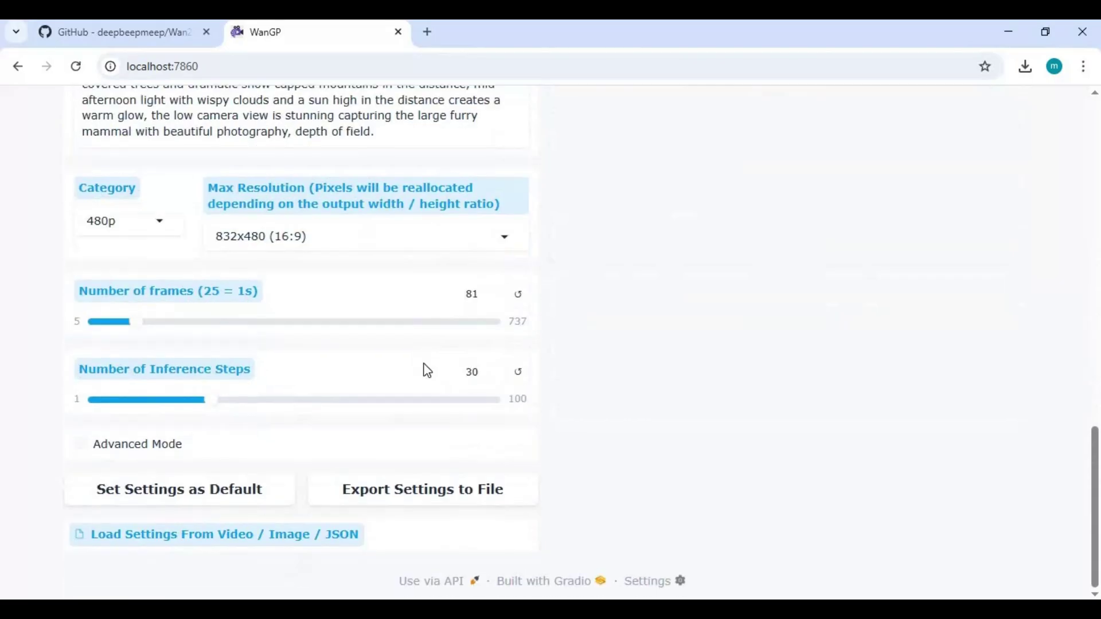
scroll(427, 371, "up", 4)
scroll(427, 371, "up", 9)
scroll(428, 371, "up", 10)
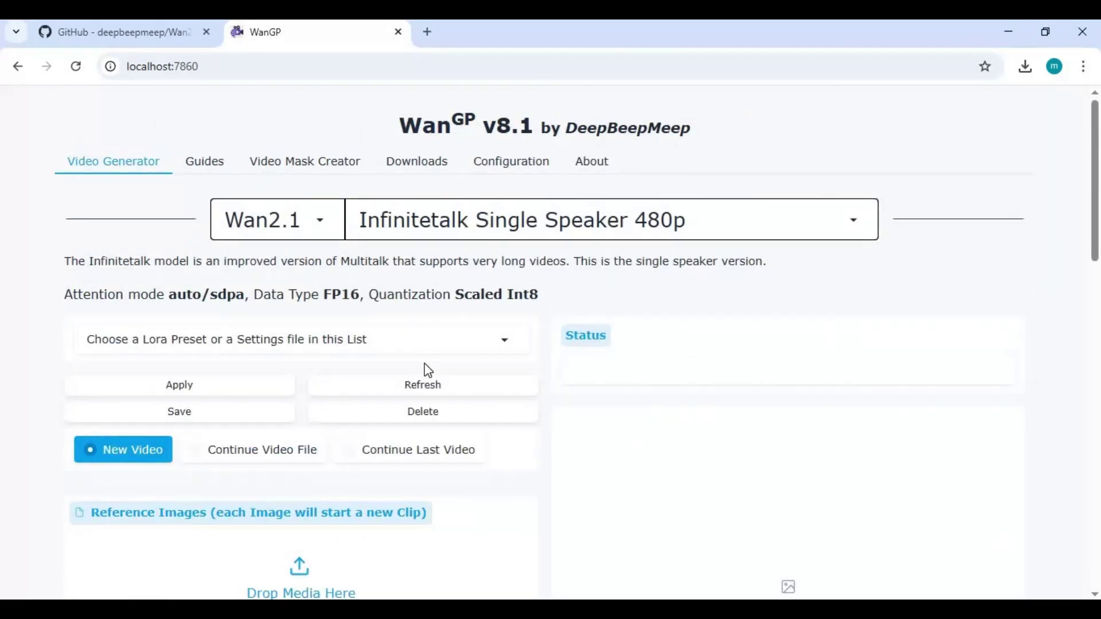